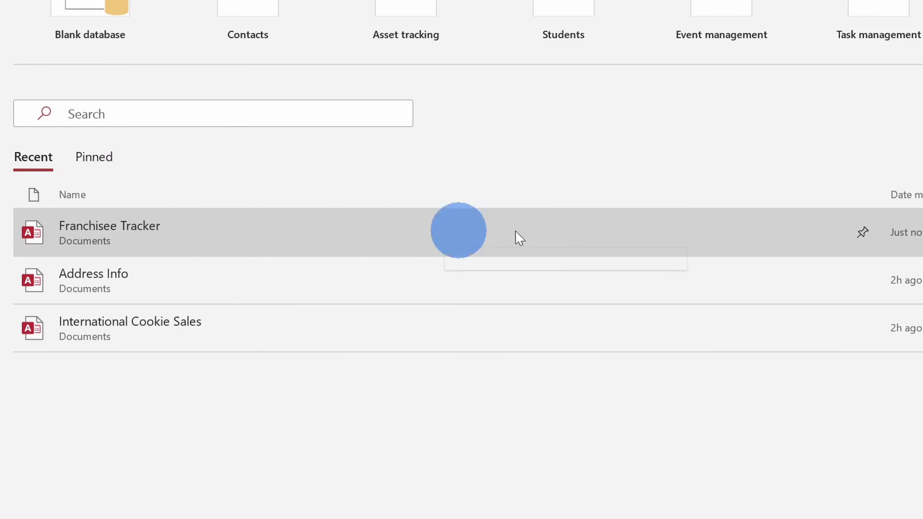
Step: Pin the Franchisee Tracker database, check it in the pinned list, and return to the recent databases
left_click(862, 233)
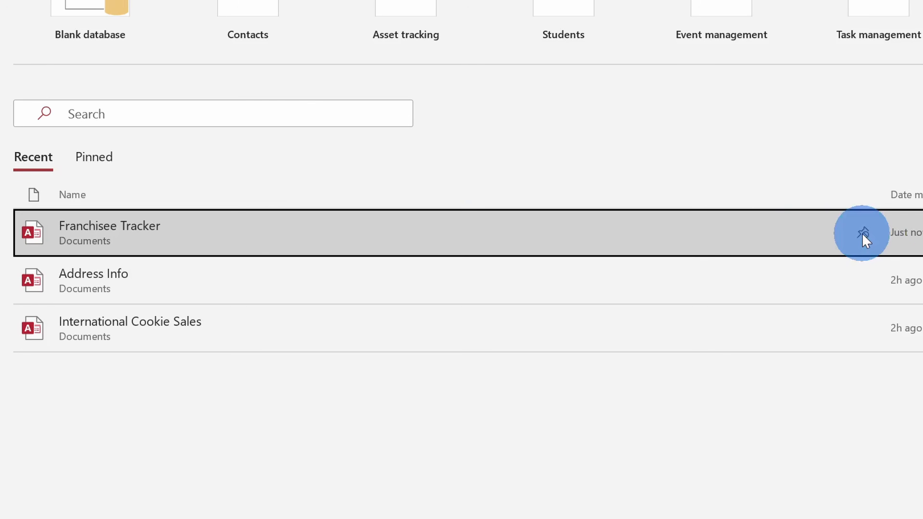
left_click(100, 157)
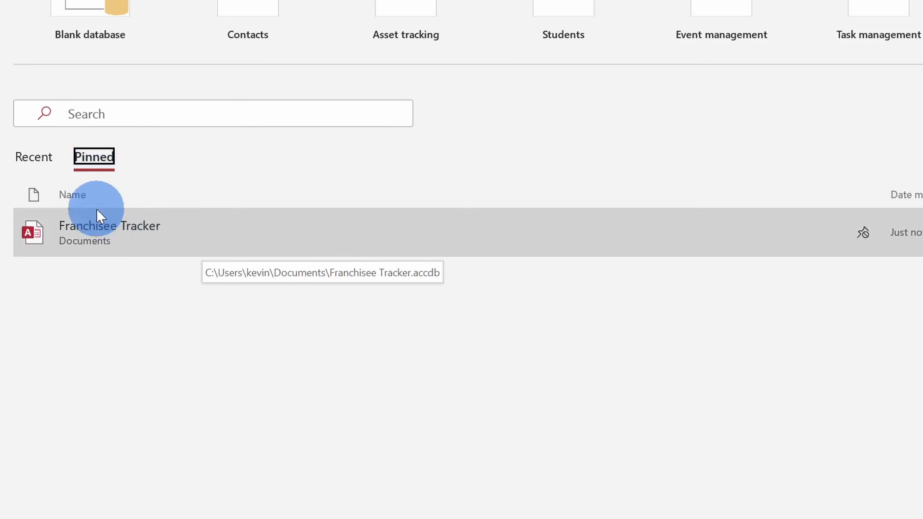
left_click(35, 156)
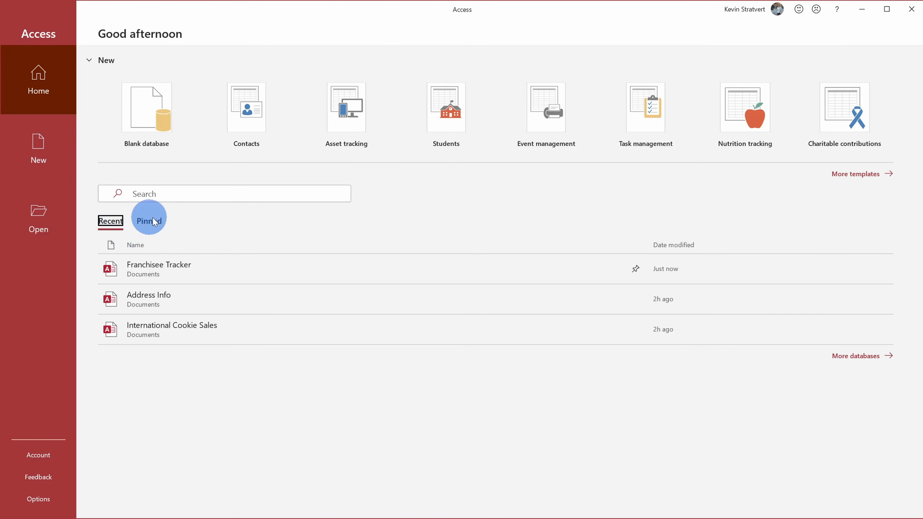
Step: Create a blank database with the file name Cookie Orders
left_click(143, 109)
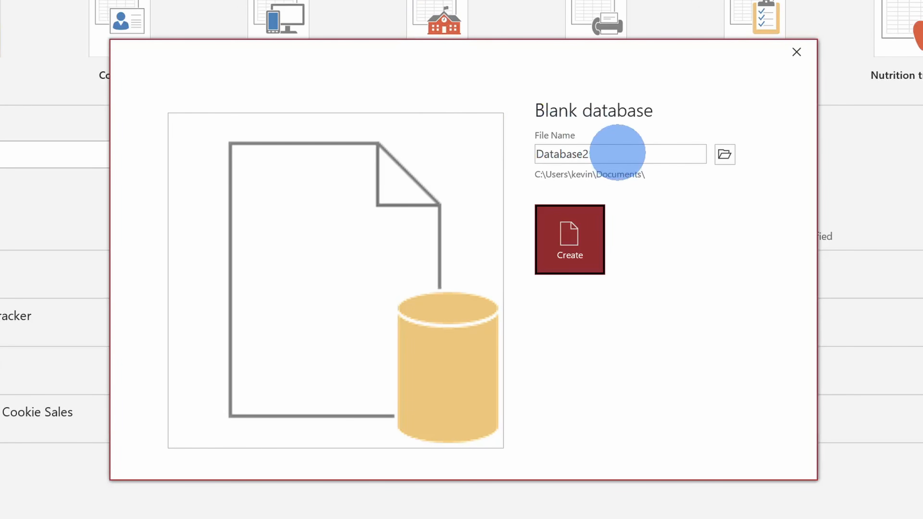
left_click_drag(618, 153, 459, 162)
key("ctrl+a")
type("Cookie Orders")
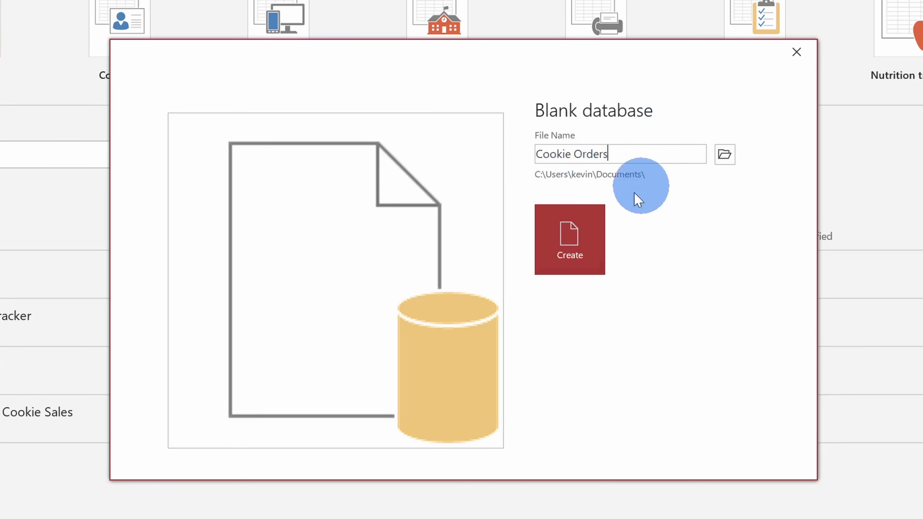
left_click(581, 243)
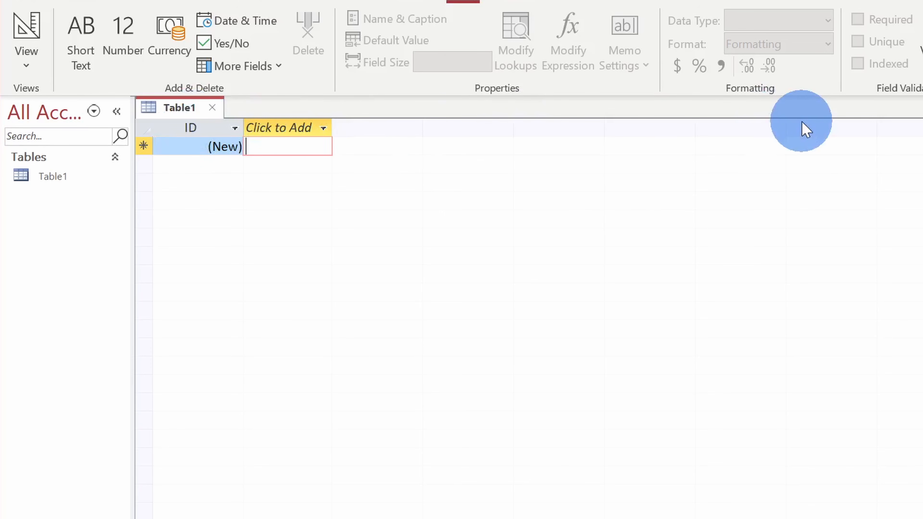
Step: Rename the ID field of the new table as Customer ID
double_click(192, 127)
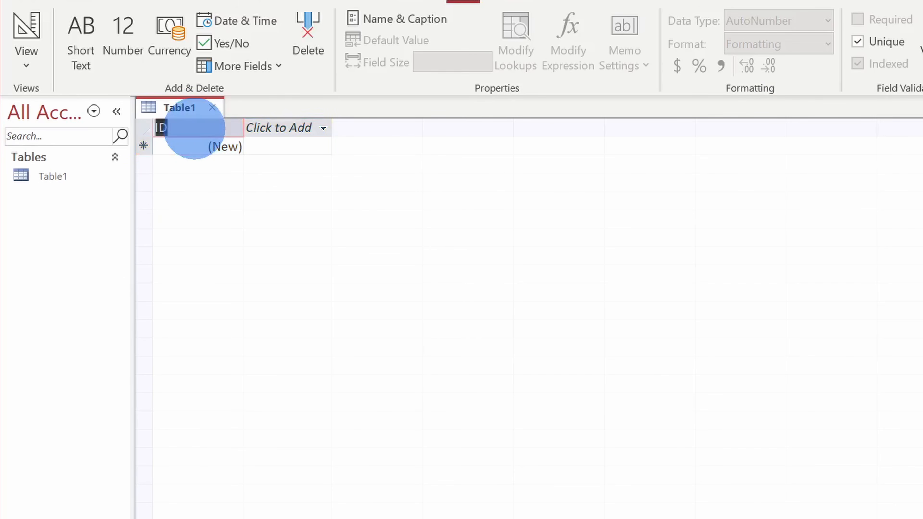
type("Customer ID")
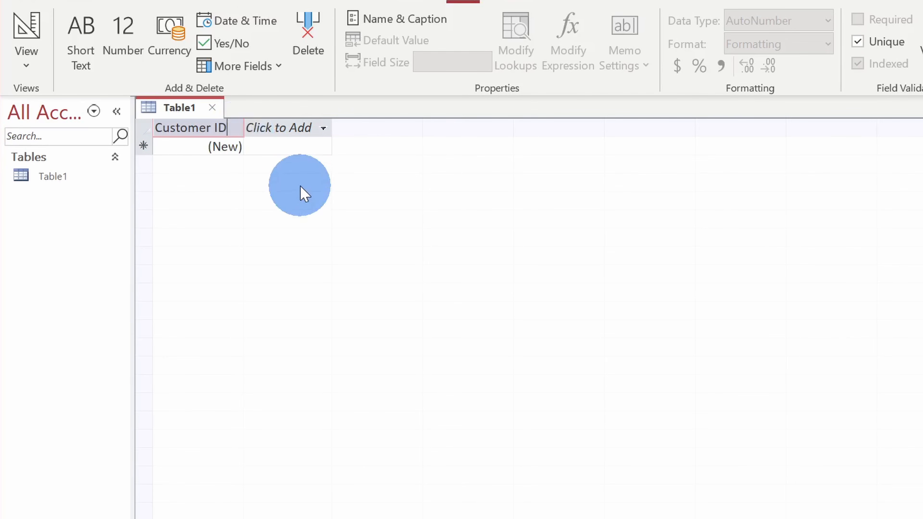
key("Return")
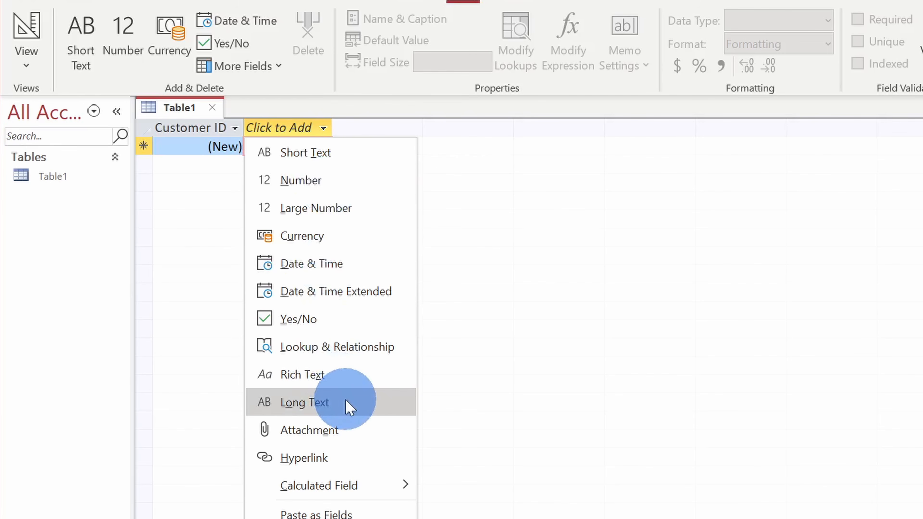
Step: Add two Short Text fields named First Name and Last Name after the Customer ID field
left_click(341, 154)
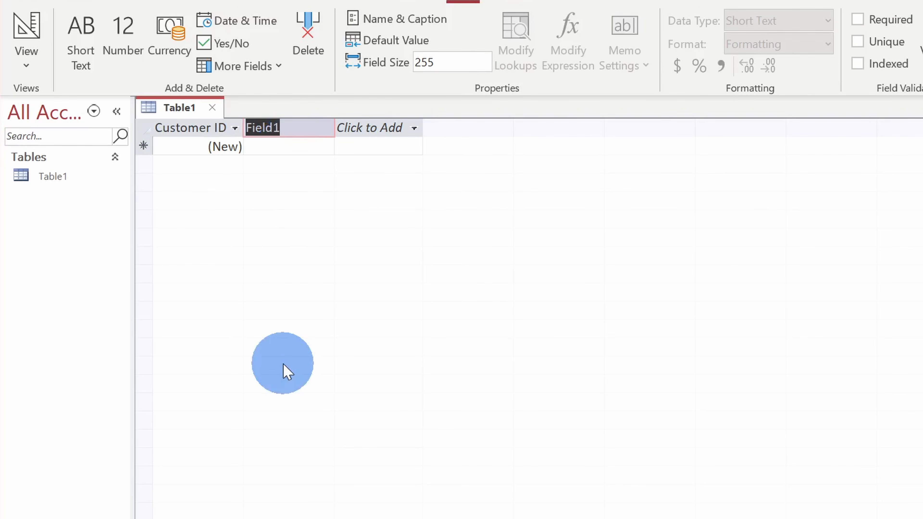
type("First Name")
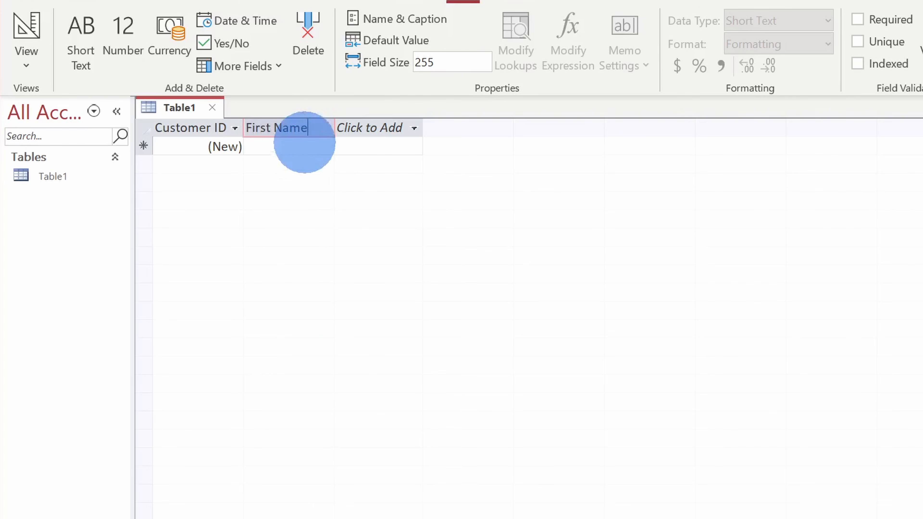
key("Return")
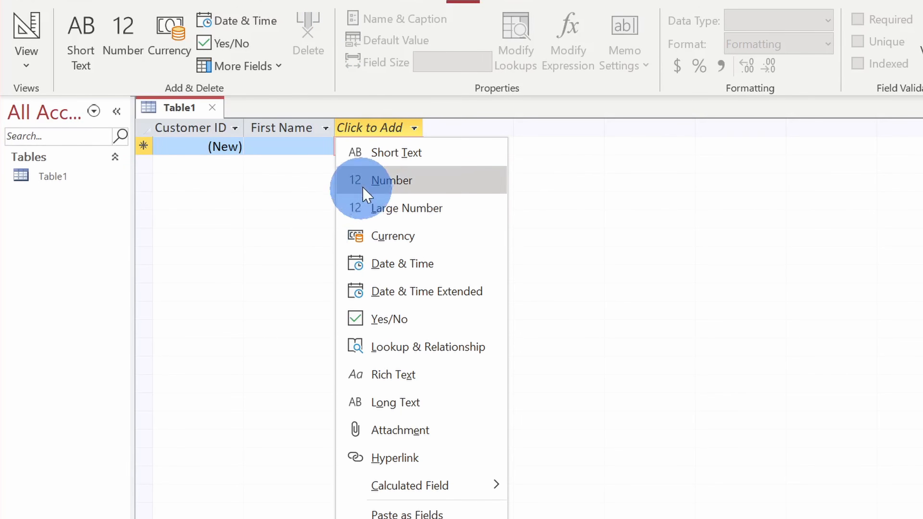
left_click(382, 156)
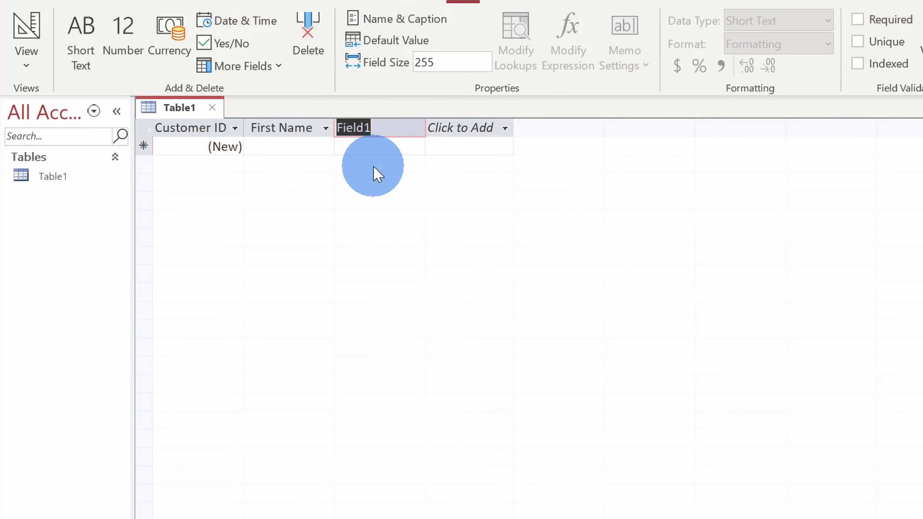
type("Last Name")
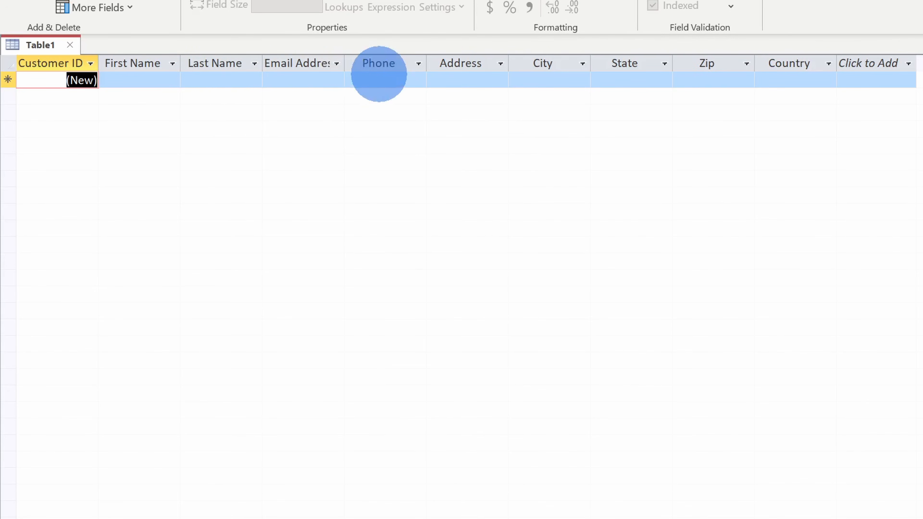
Step: Add a Long Text field named Notes after the Country field
left_click(548, 76)
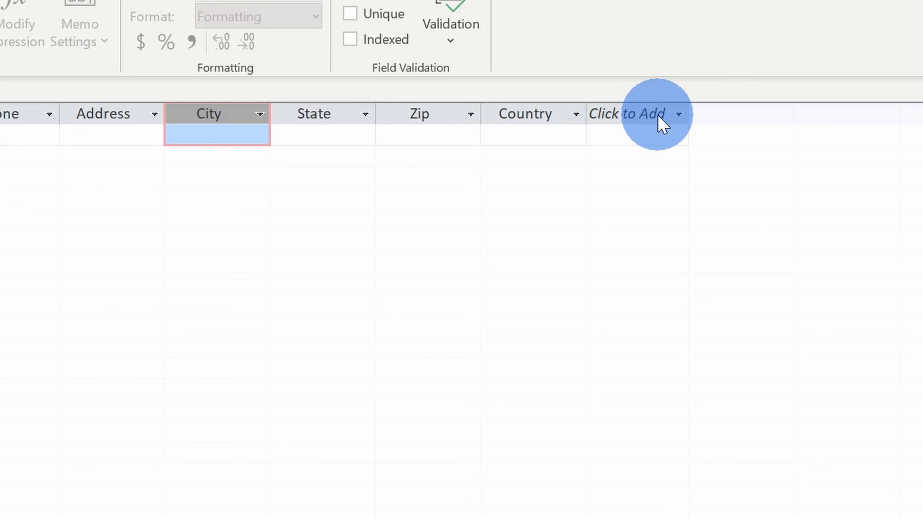
left_click(658, 117)
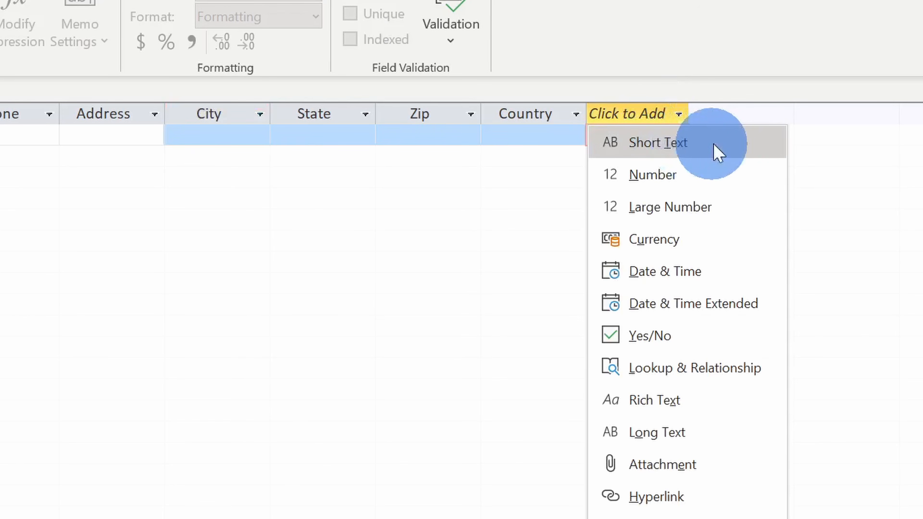
left_click(707, 439)
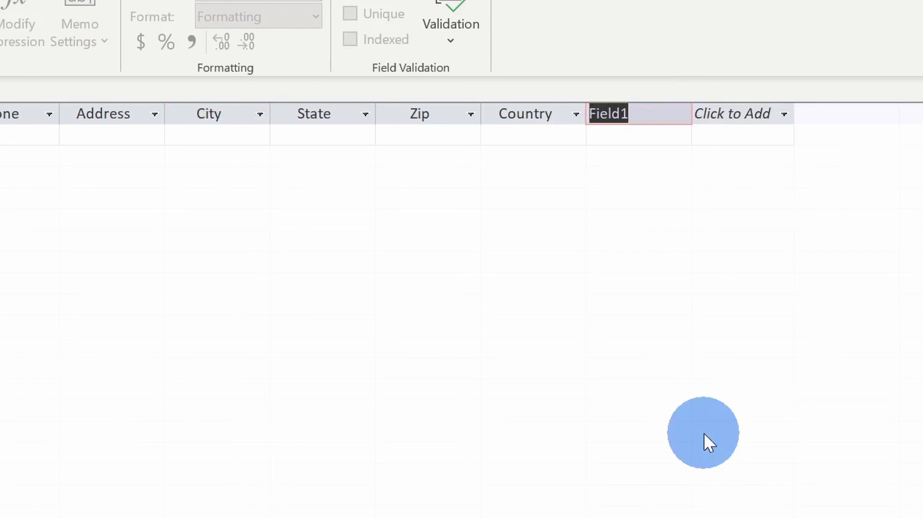
type("Notes")
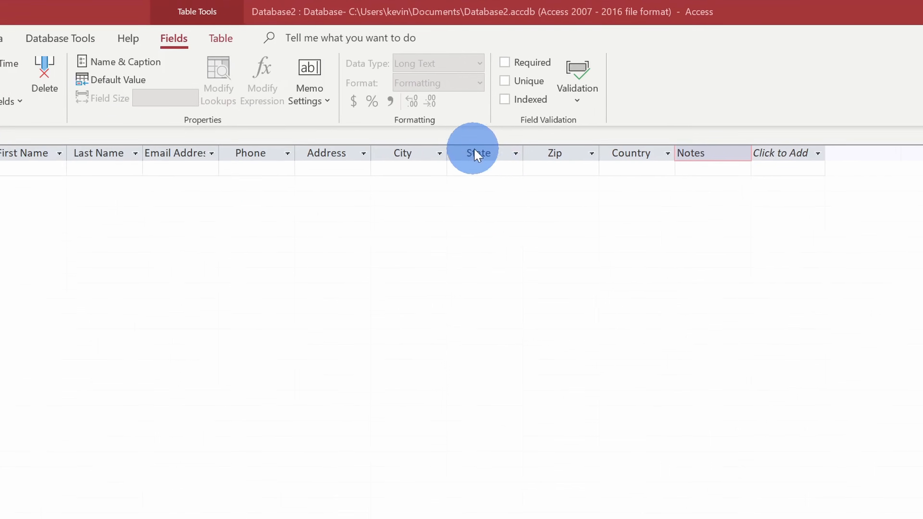
Step: Examine the data types available for the City field and leave its type as it is
double_click(477, 154)
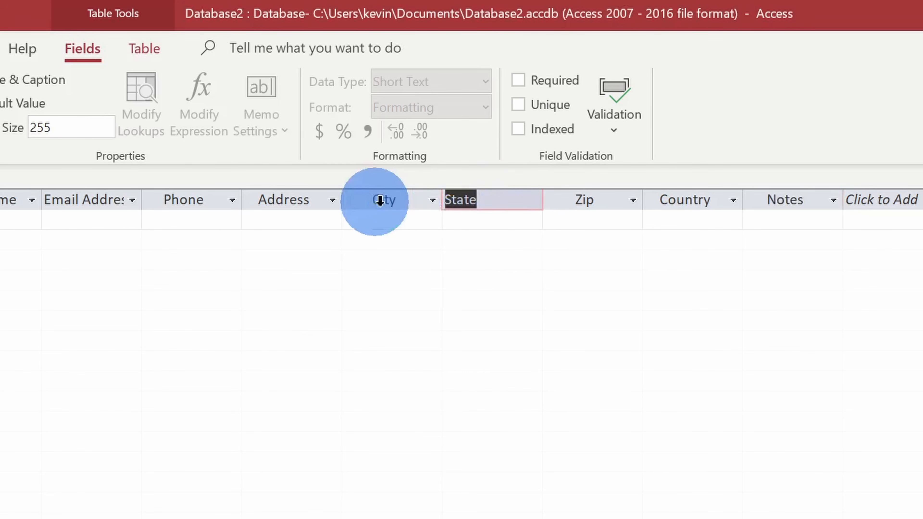
left_click(374, 201)
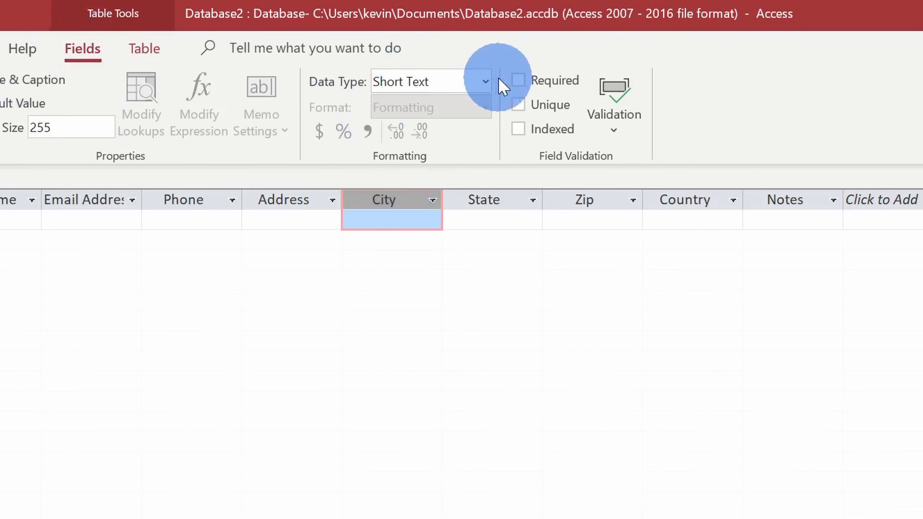
left_click(485, 81)
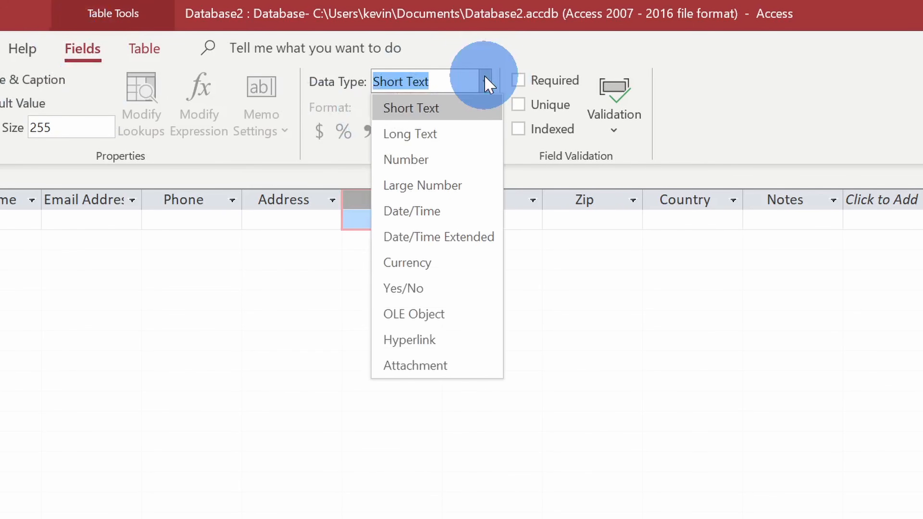
left_click(478, 46)
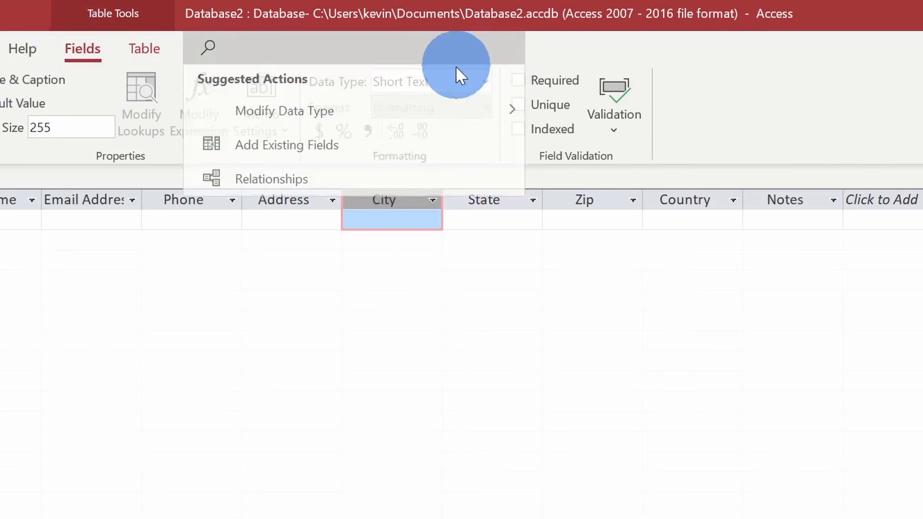
left_click(552, 243)
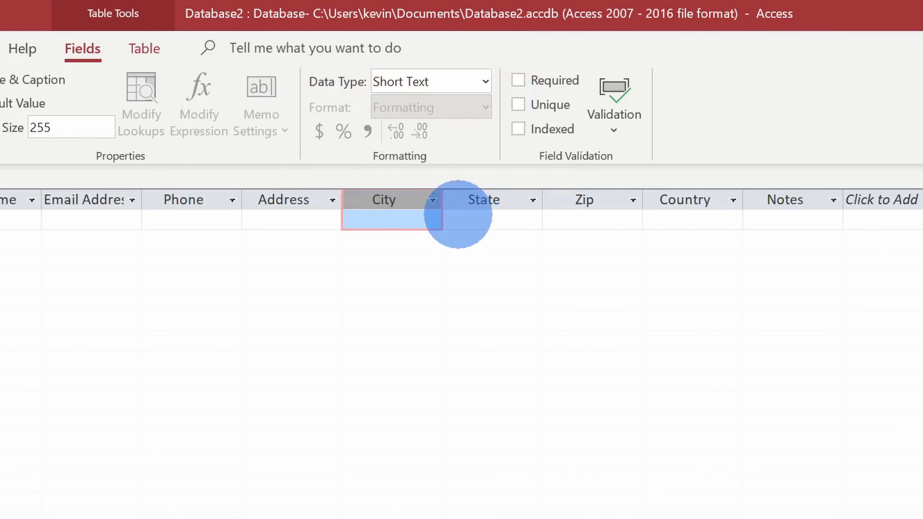
Step: Widen the City column slightly and look through the commands available for that field
mouse_move(443, 198)
left_mouse_down()
mouse_move(470, 201)
mouse_move(447, 200)
left_mouse_up()
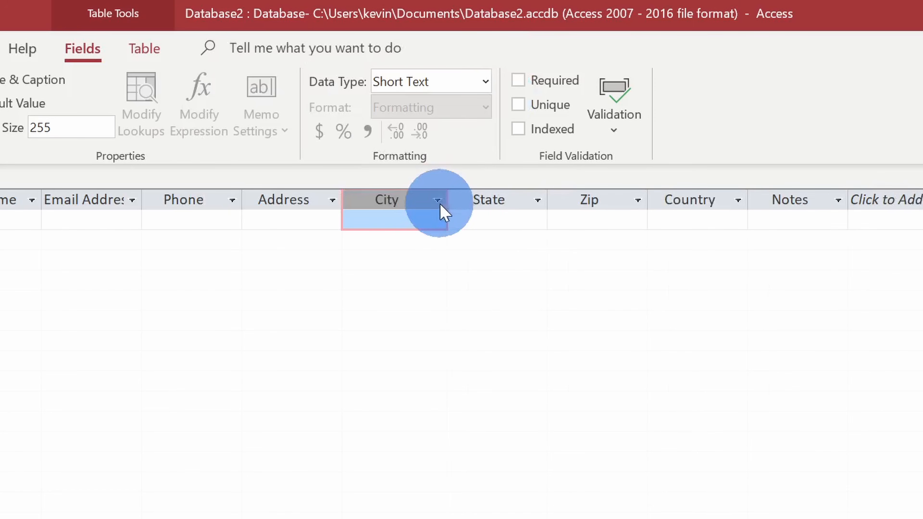
right_click(416, 199)
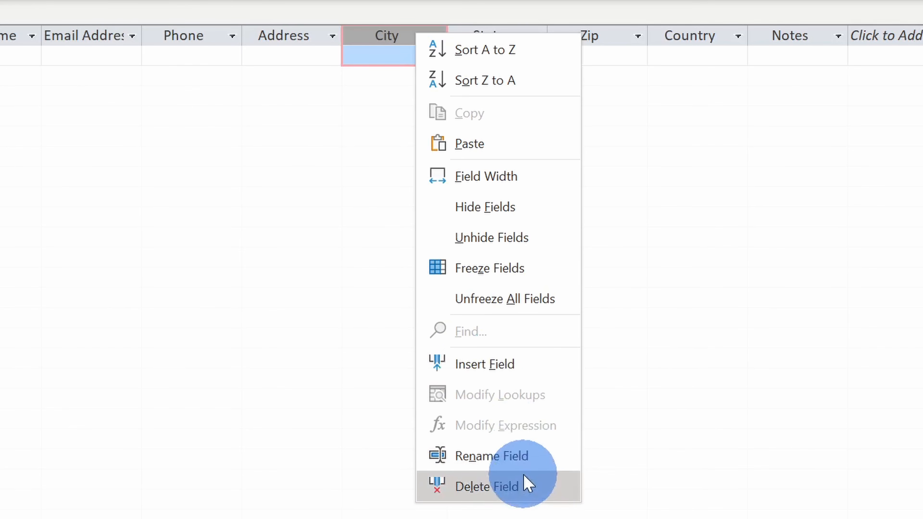
left_click(316, 173)
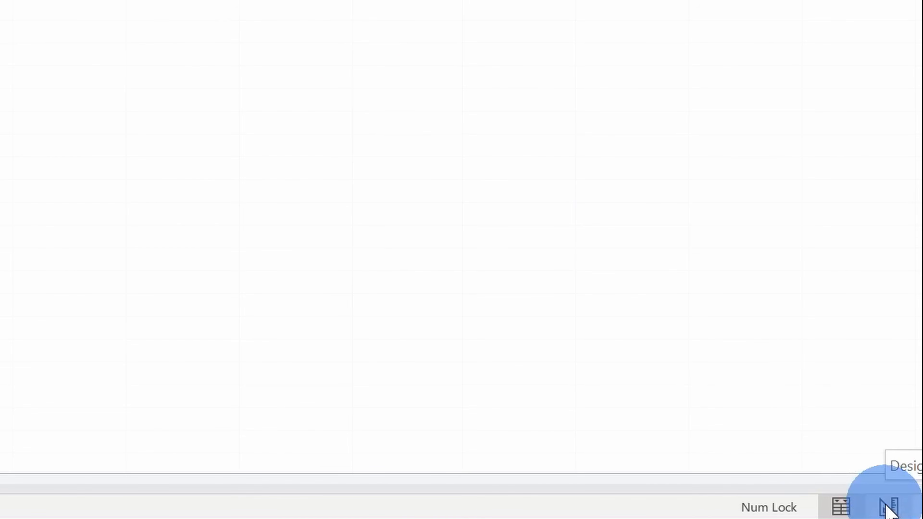
Step: Switch the table to Design View, saving it under the name Customers
left_click(886, 506)
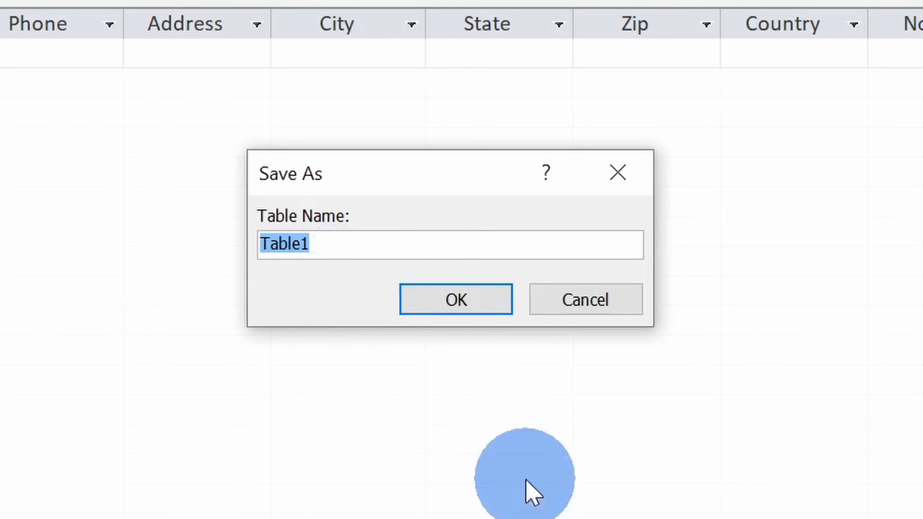
type("Customers")
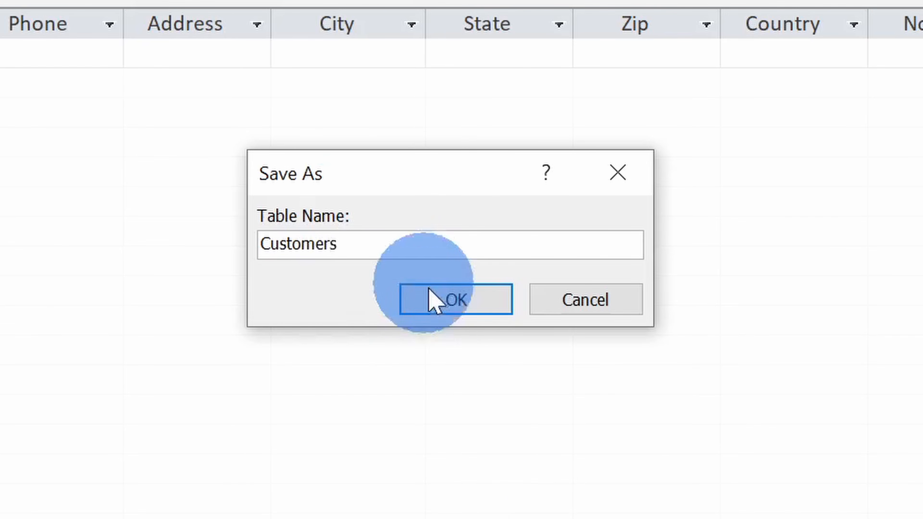
left_click(453, 297)
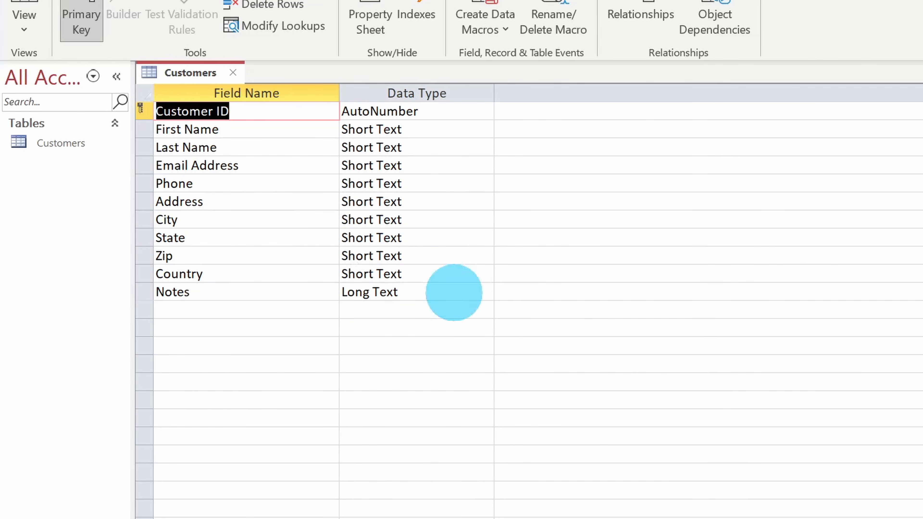
Step: Examine the data types offered for the Notes field in the table design
left_click(454, 293)
left_click(485, 291)
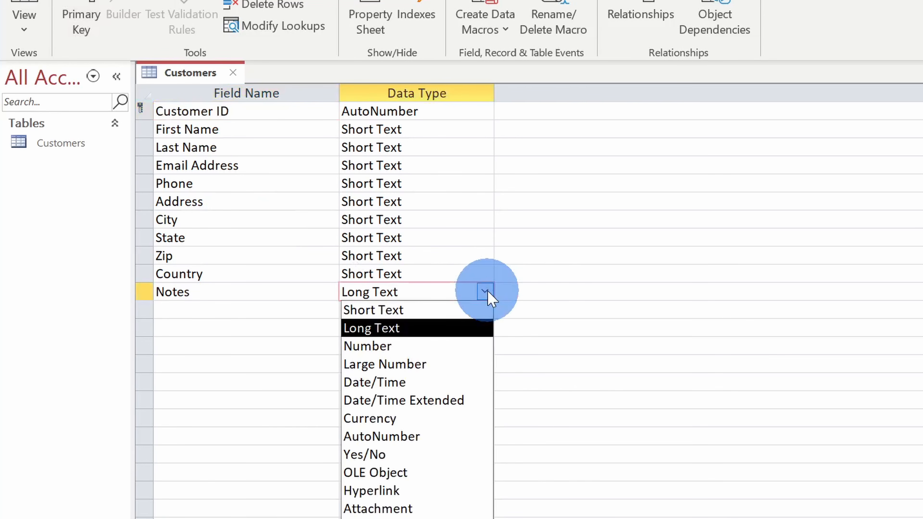
left_click(486, 293)
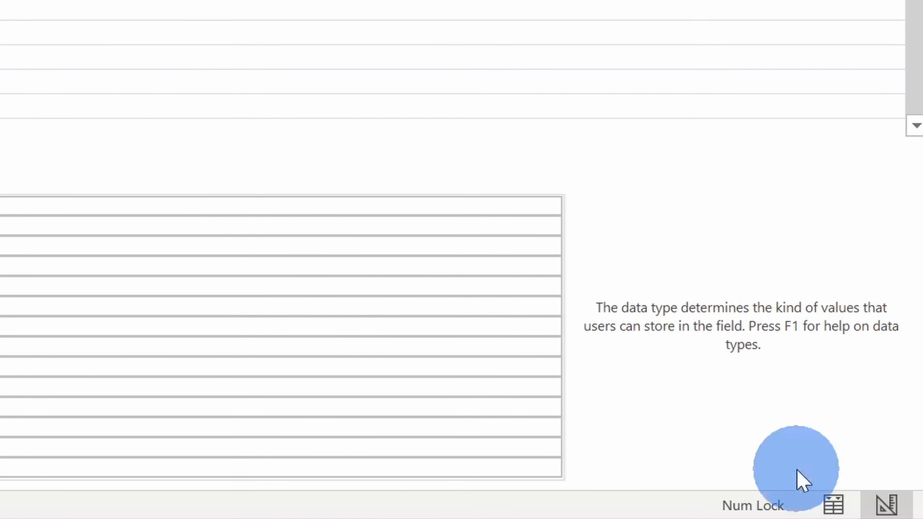
Step: Return to Datasheet View and enter the customer's first name and last name in the first record
left_click(833, 505)
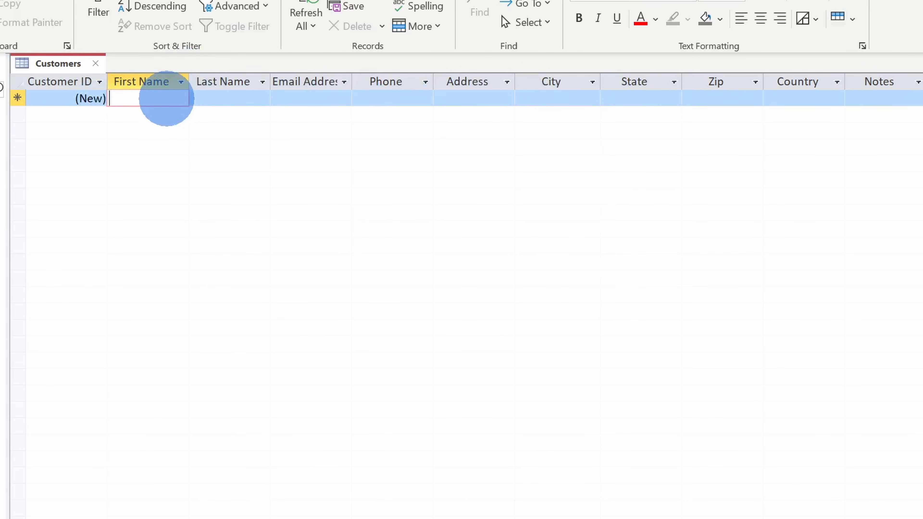
left_click(165, 96)
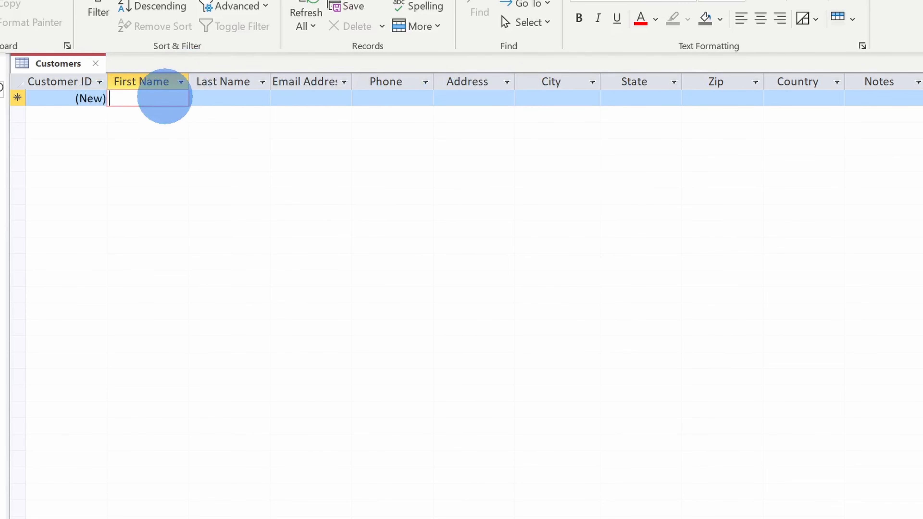
type("Kevin")
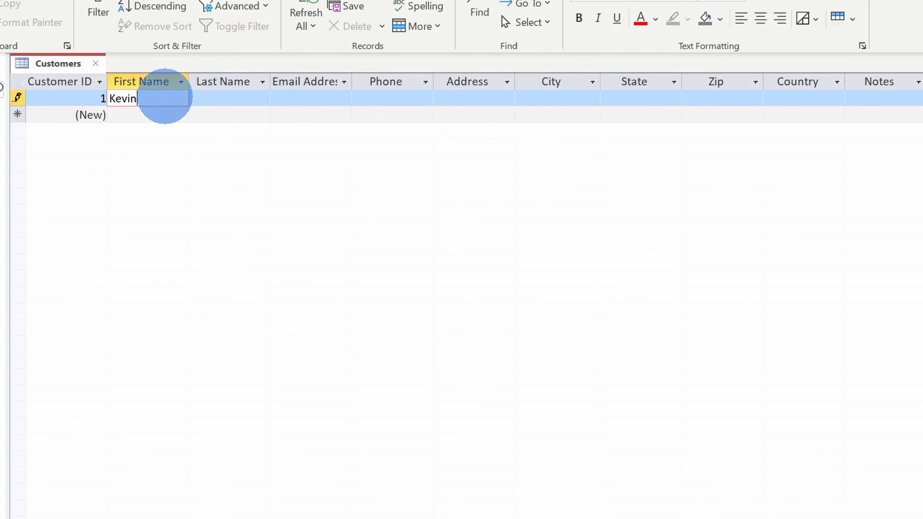
key("Tab")
type("Stratvert")
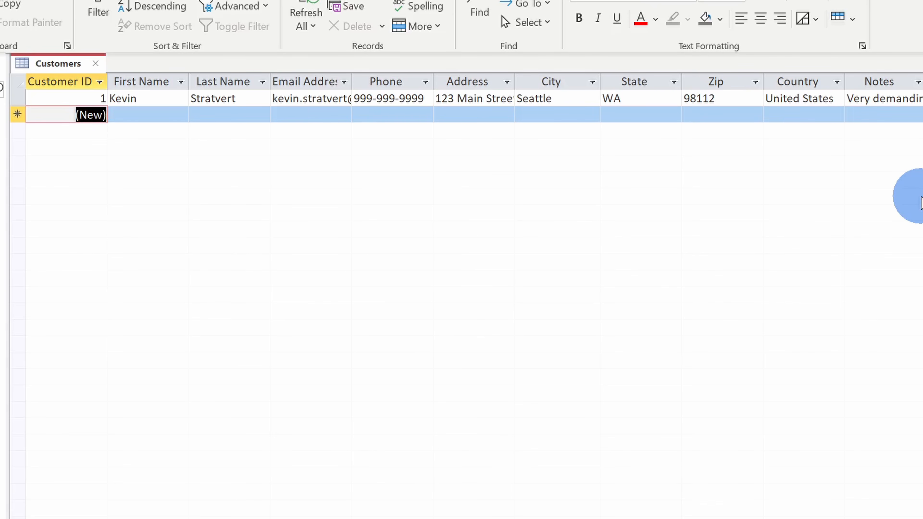
Step: Paste four more customer records into the Customers table below the first record
key("ctrl+v")
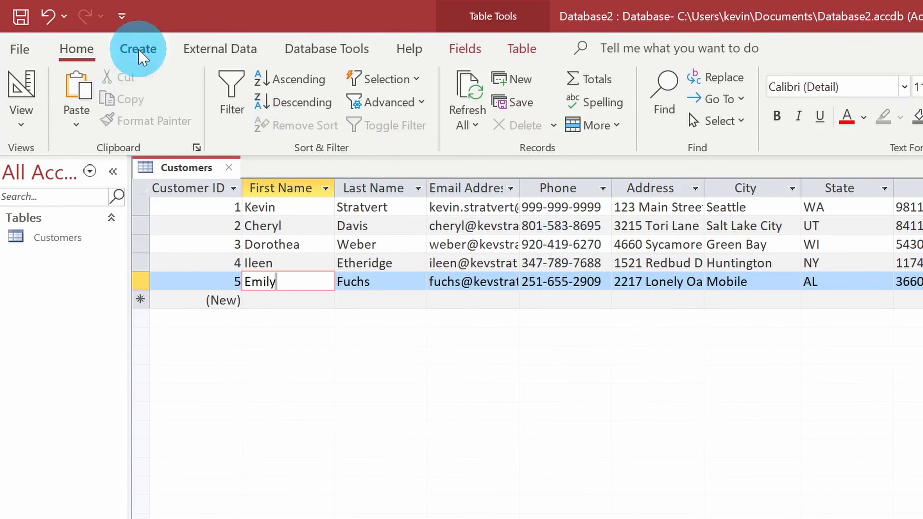
Step: Create a second table and rename its ID field as Order ID
left_click(139, 52)
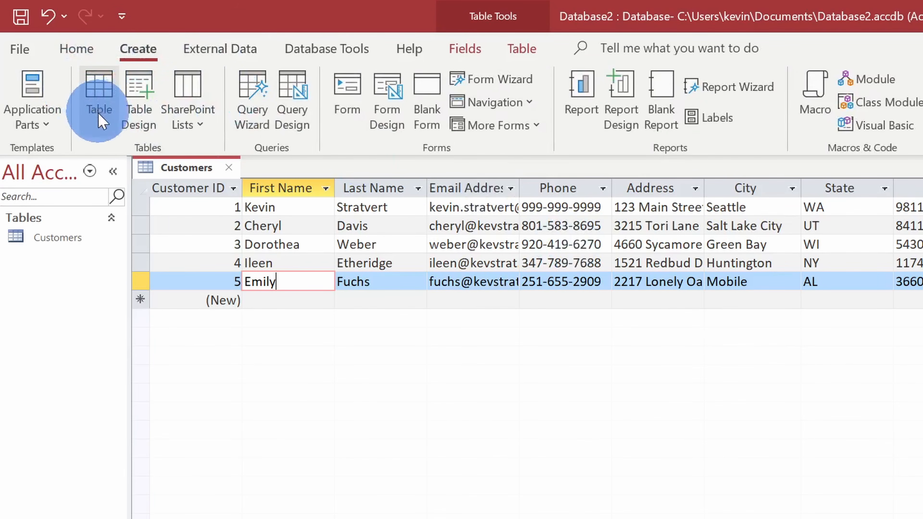
left_click(101, 122)
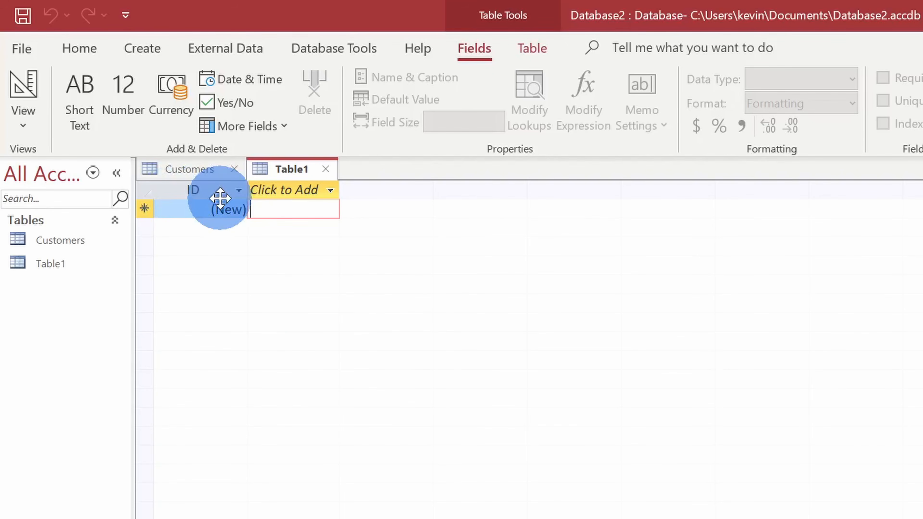
double_click(195, 184)
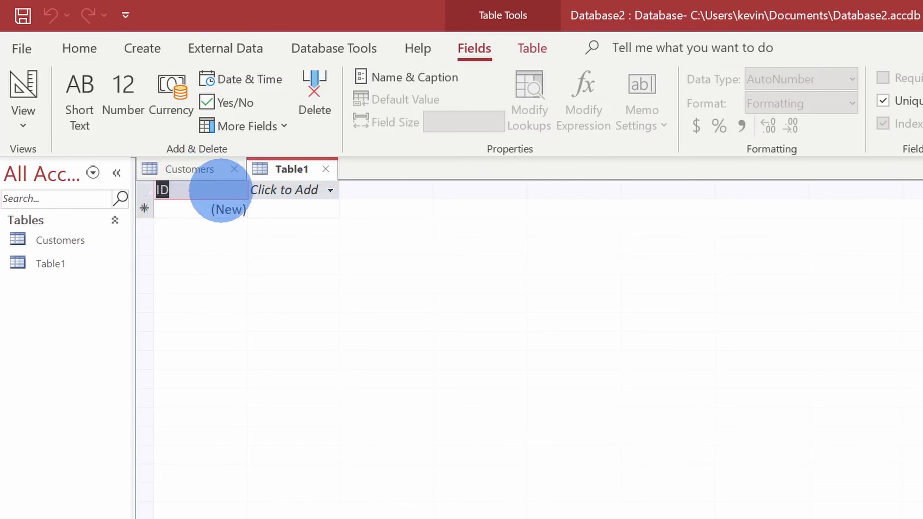
type("Order ID")
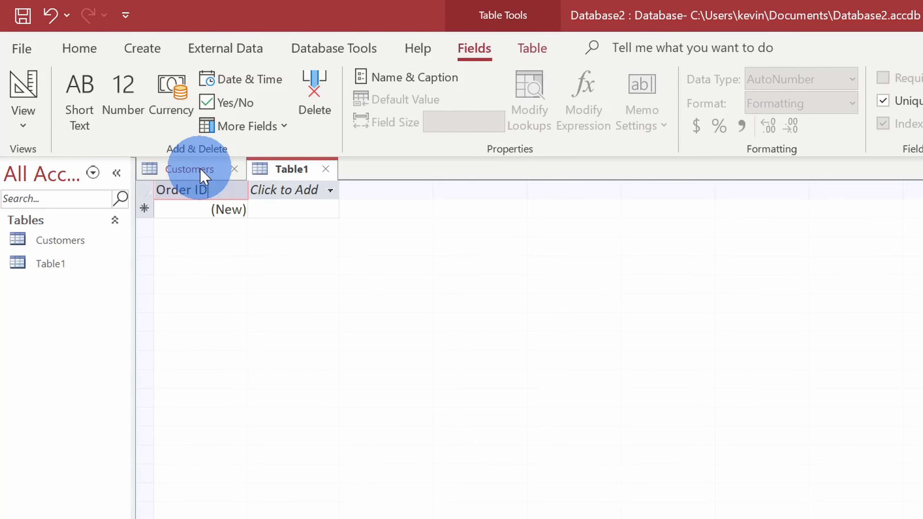
key("Return")
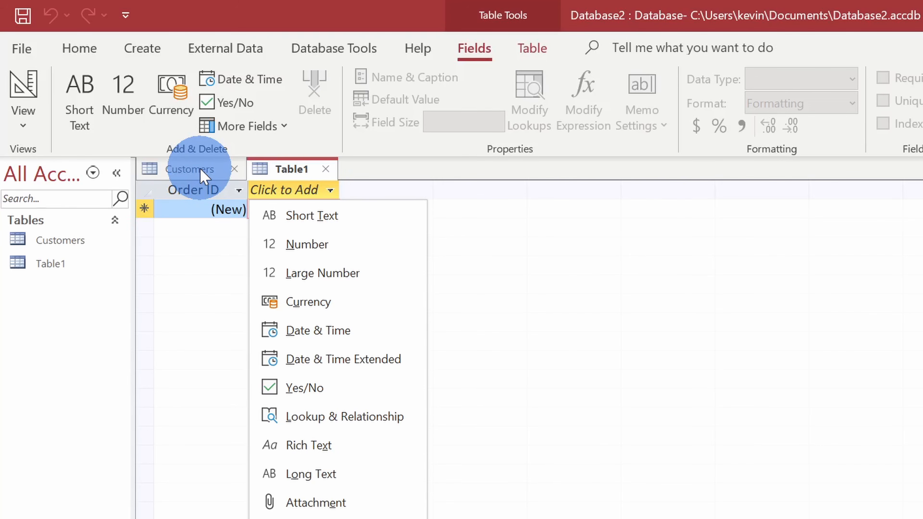
Step: Add a Number field named Customer ID and a Date & Time field named Order Date to the new table
left_click(339, 243)
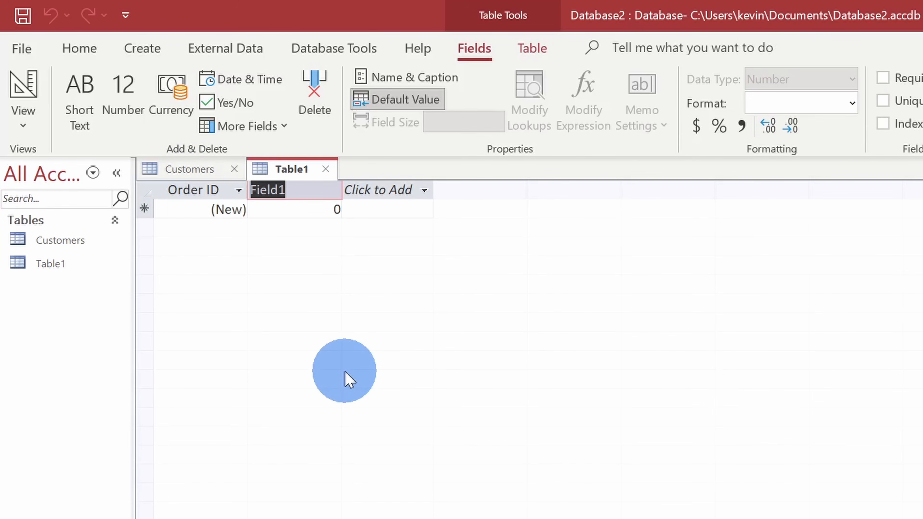
type("Customer ID")
key("Return")
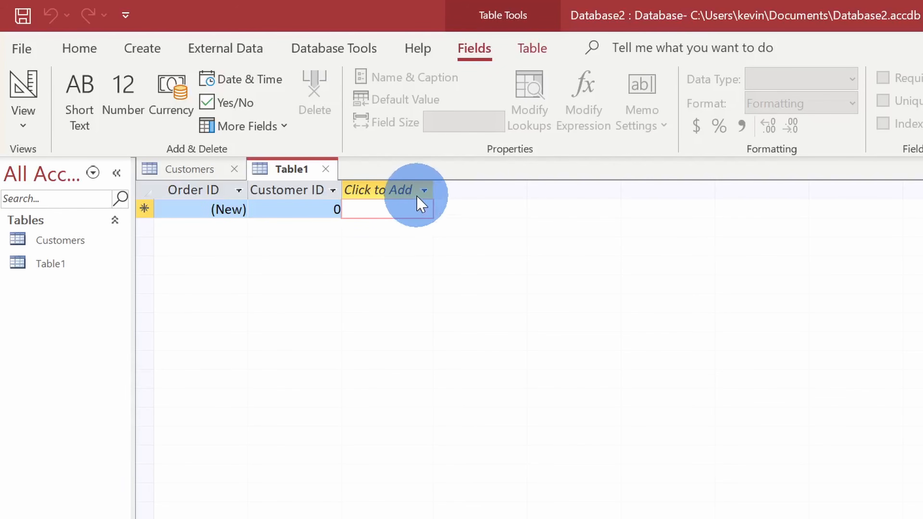
left_click(404, 197)
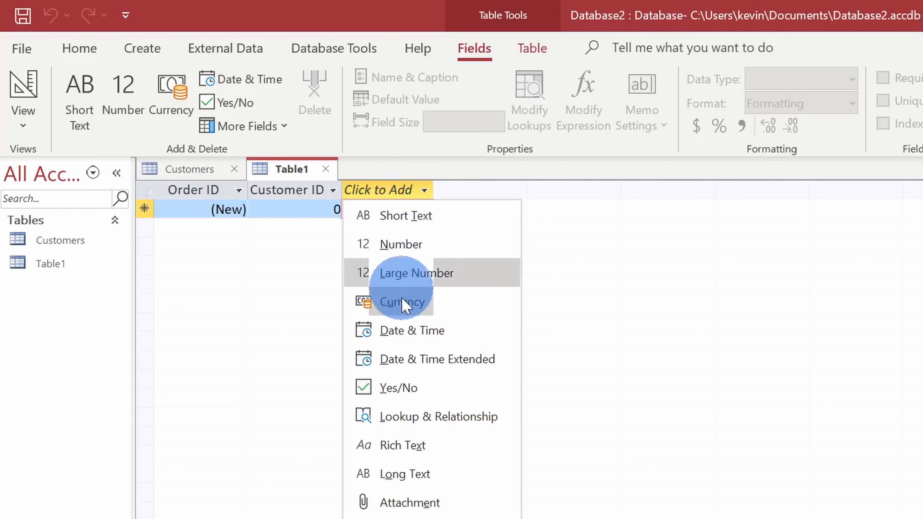
left_click(423, 338)
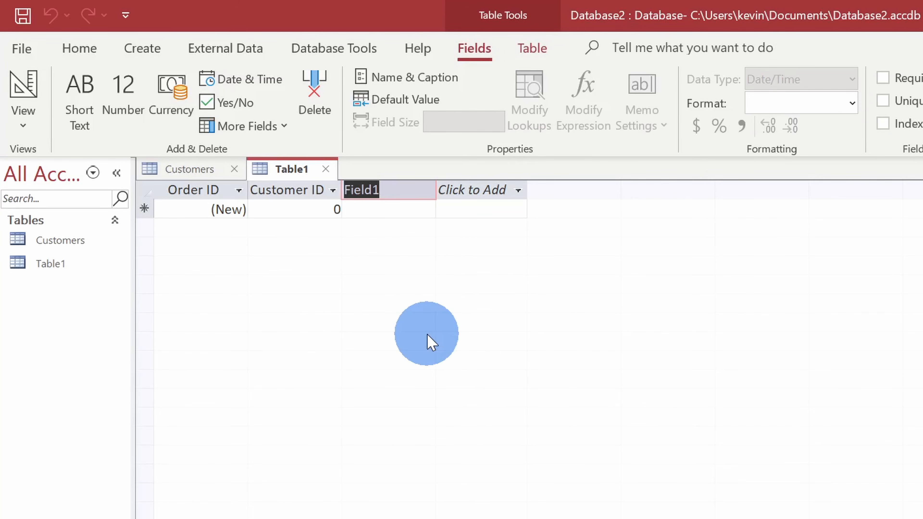
type("Order Date")
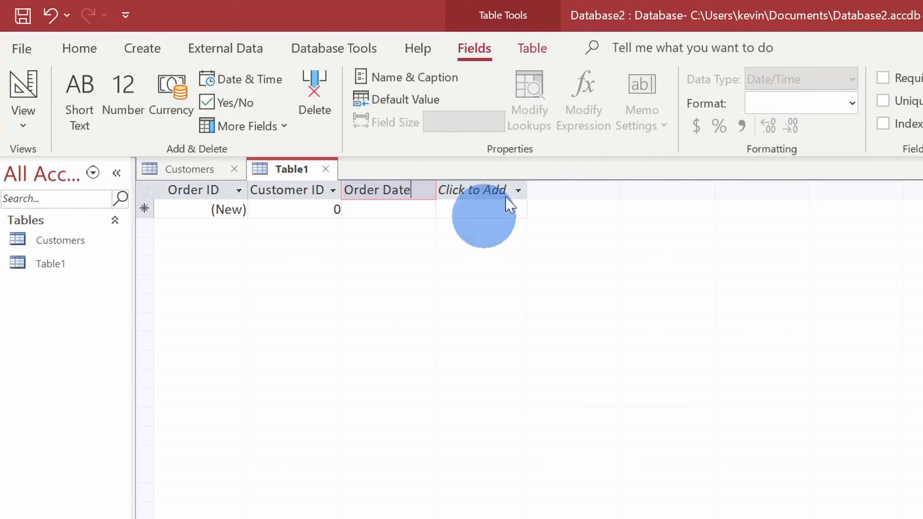
Step: Add a Number field named Cookies Ordered and a Currency field named Revenue after Order Date
left_click(519, 190)
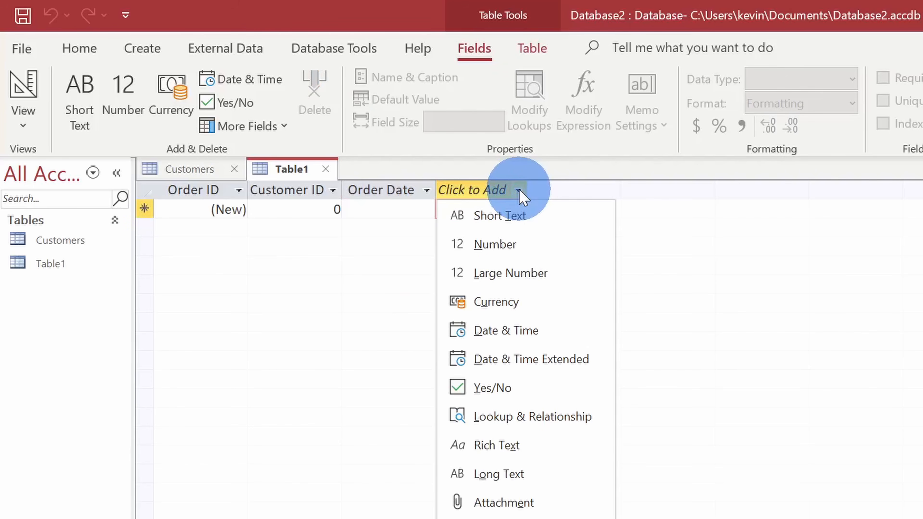
left_click(518, 243)
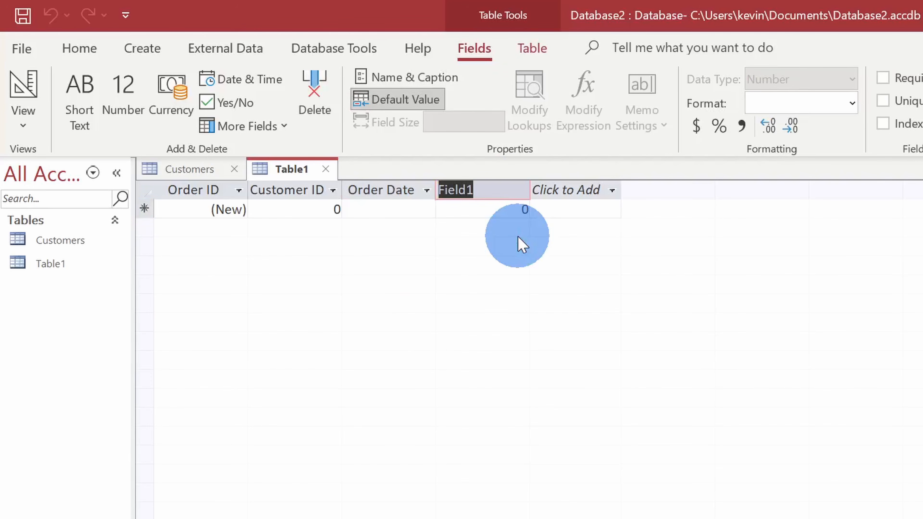
type("Co")
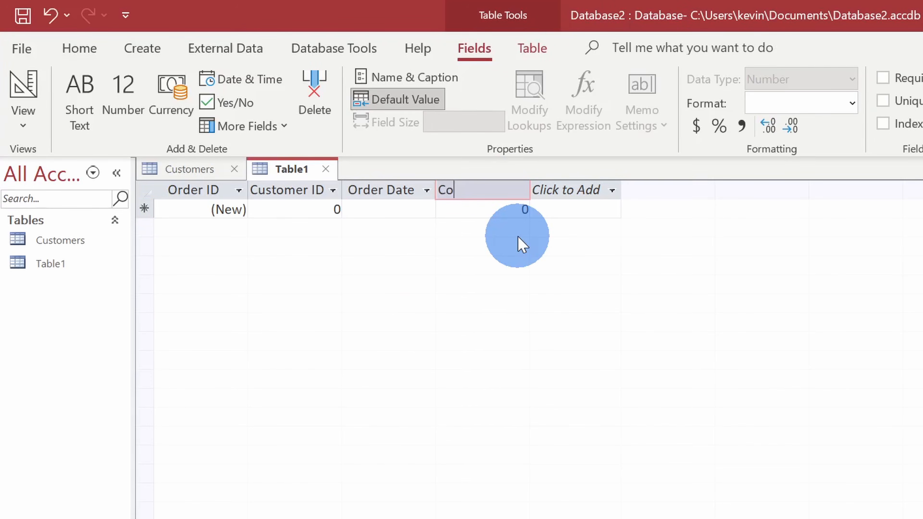
type("okies Ordered")
left_click(567, 195)
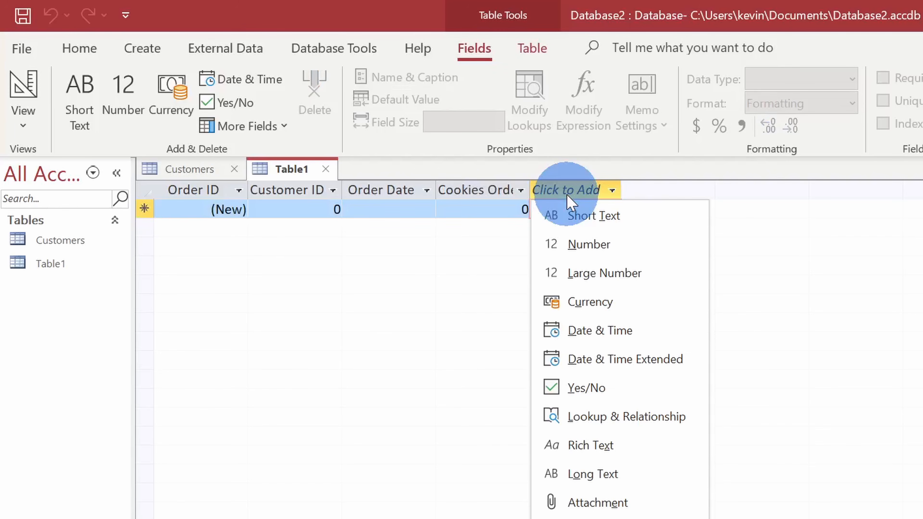
left_click(598, 305)
type("Revenue")
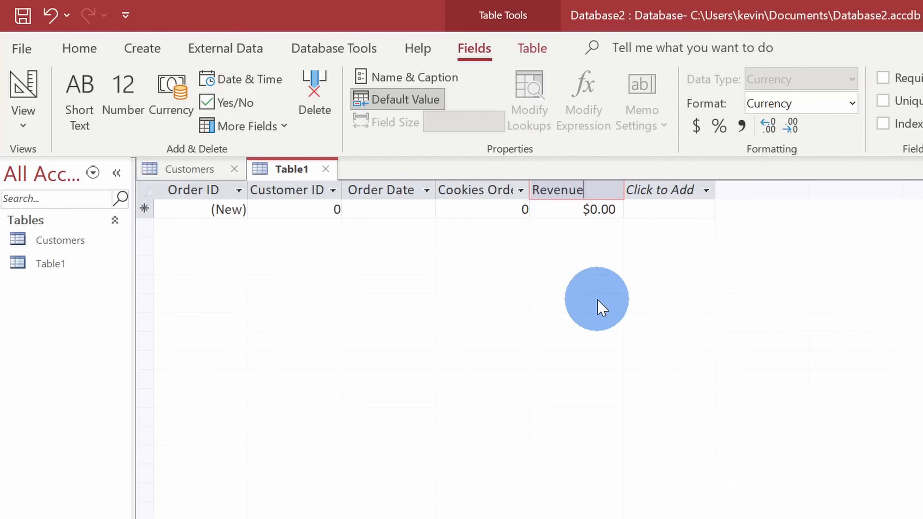
Step: Add a Yes/No field named Order Filled after the Revenue field
left_click(653, 191)
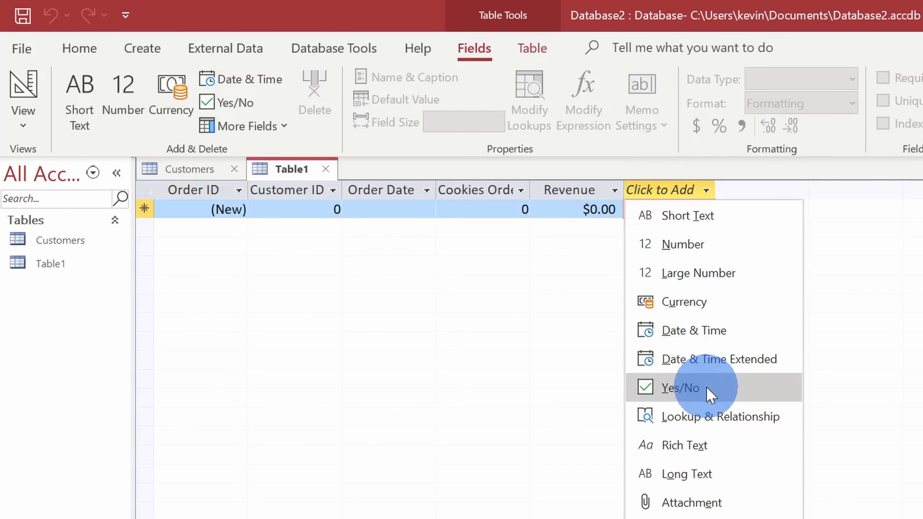
left_click(709, 396)
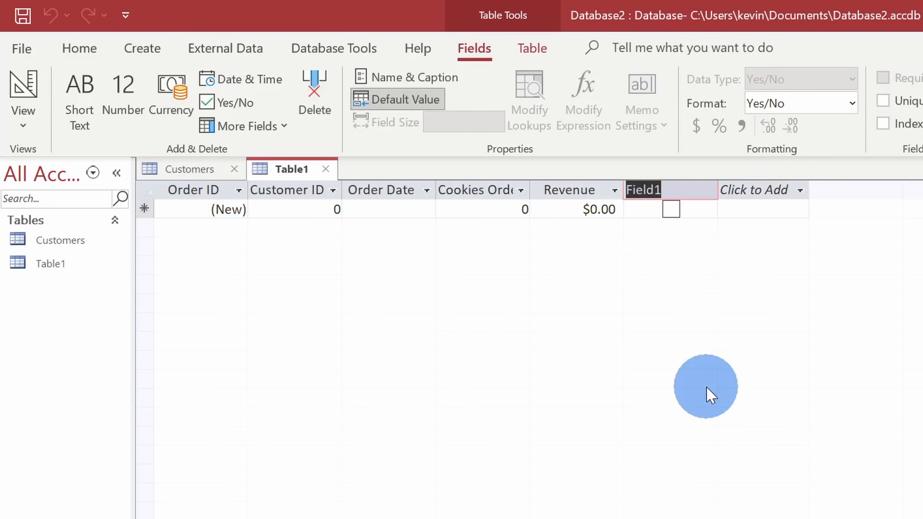
type("Order Filled")
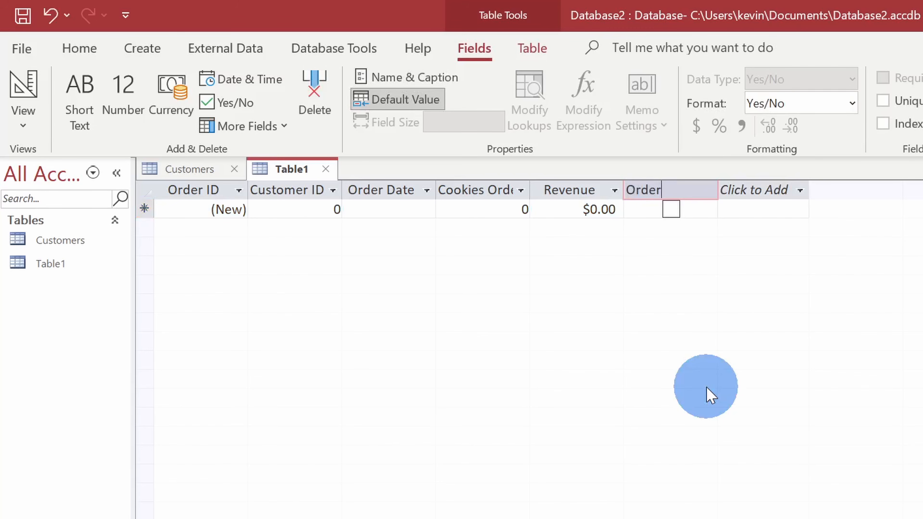
left_click(671, 190)
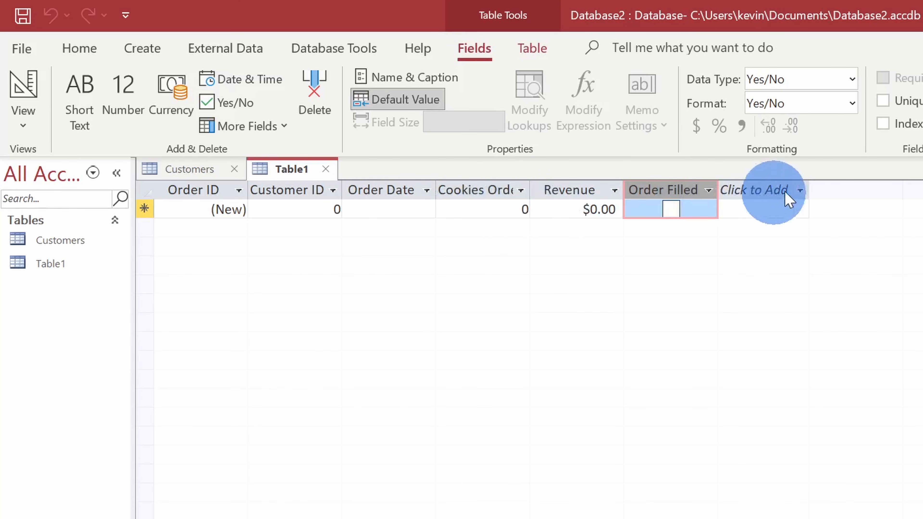
Step: Add a calculated Number field named Revenue Per with the expression [Revenue] / [Cookies Ordered]
left_click(796, 190)
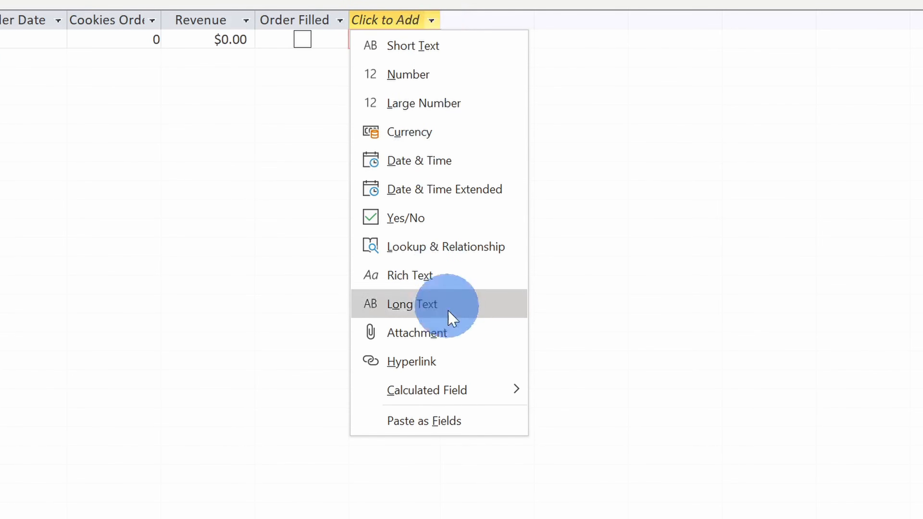
mouse_move(469, 402)
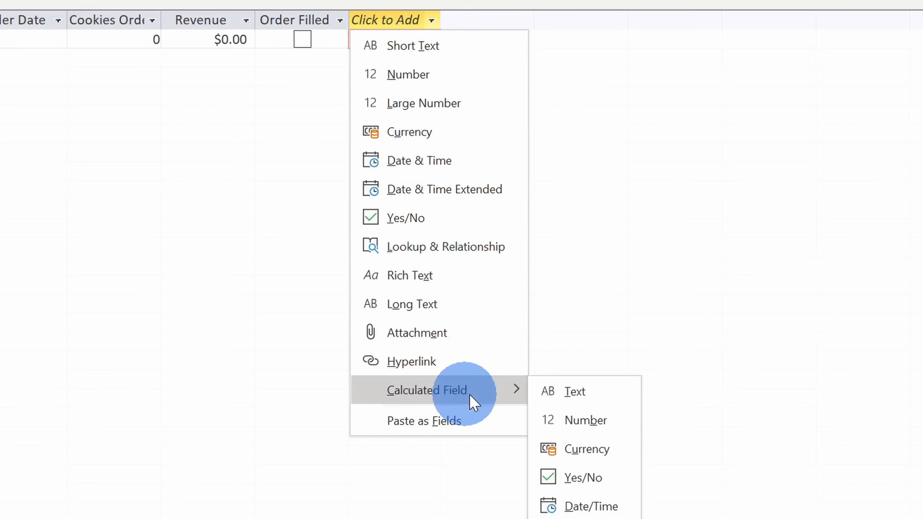
left_click(586, 421)
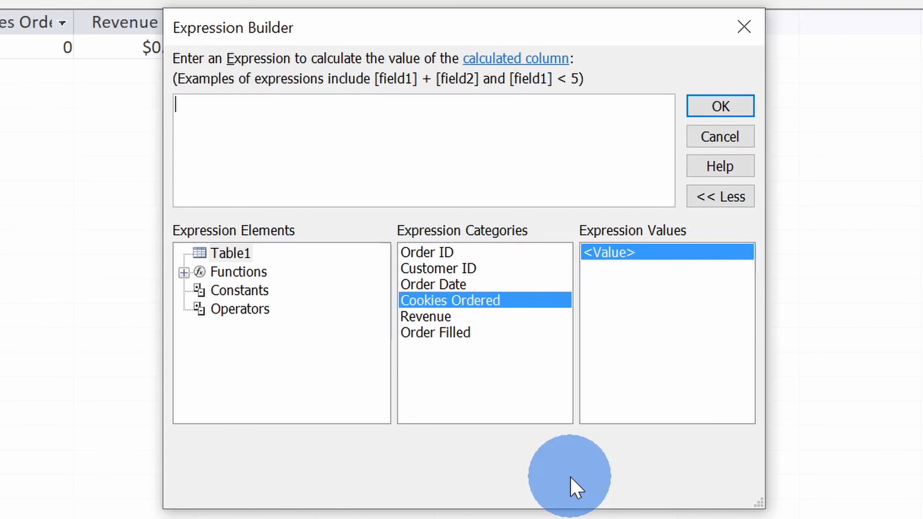
double_click(453, 314)
left_click(217, 118)
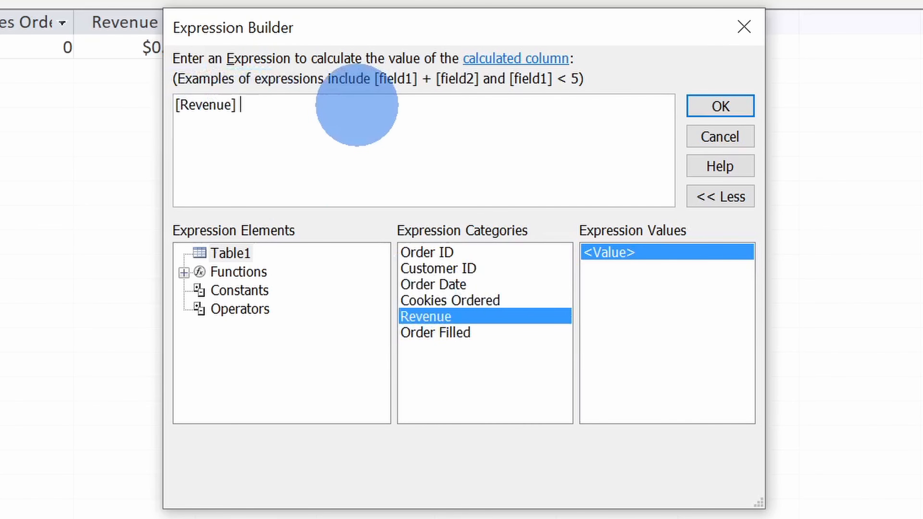
type("/ [Cookies Ordered")
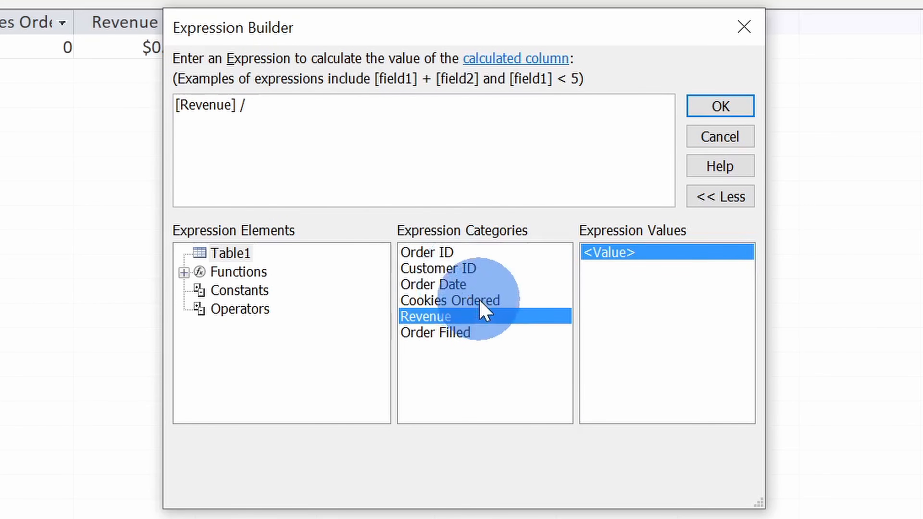
double_click(472, 301)
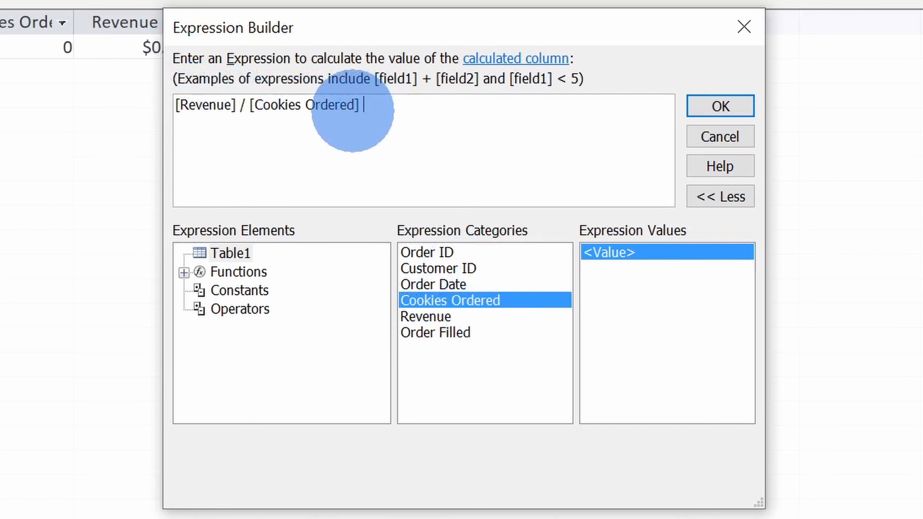
left_click(713, 109)
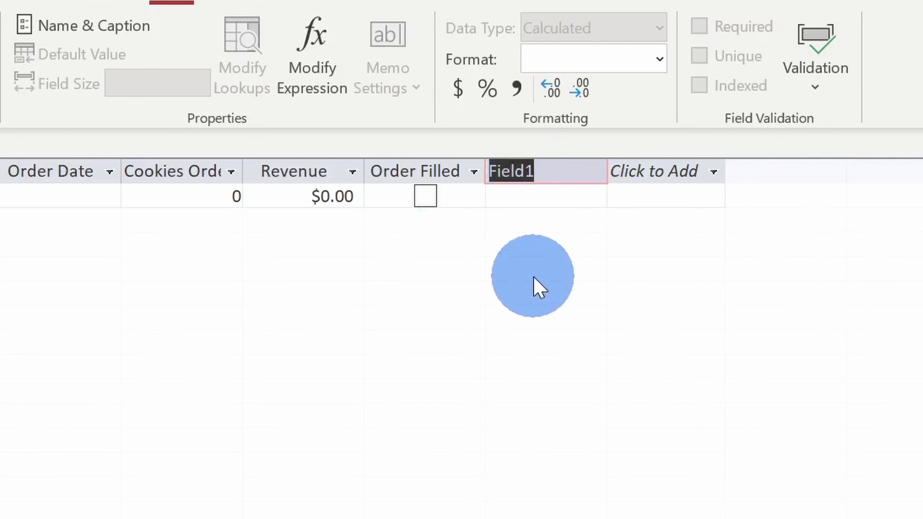
type("Revenue Per")
key("Return")
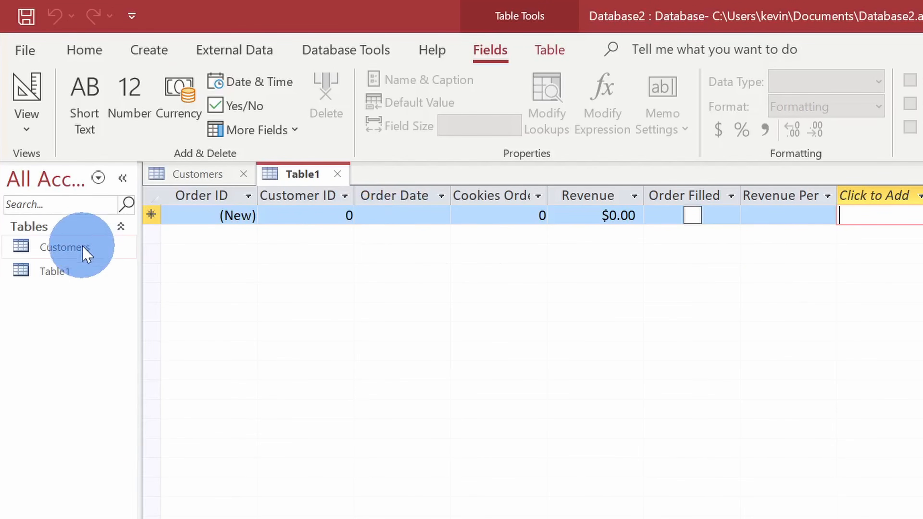
Step: Check the Customers table, and start the first order record with the first customer's ID and the order date 2/23/2021
left_click(199, 175)
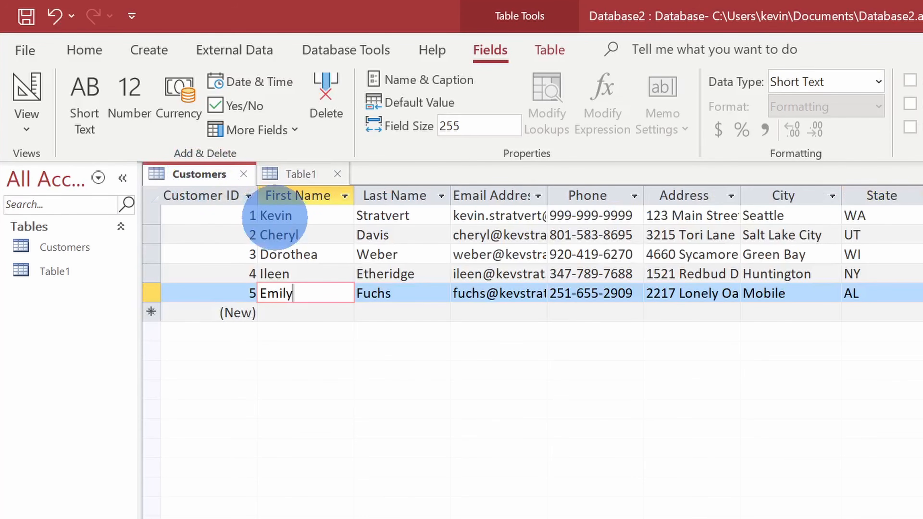
left_click(299, 174)
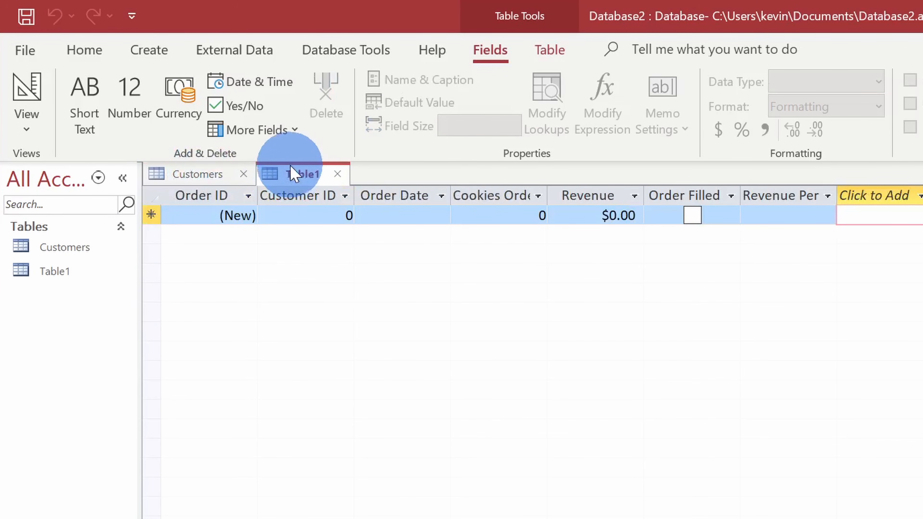
left_click(305, 223)
type("1")
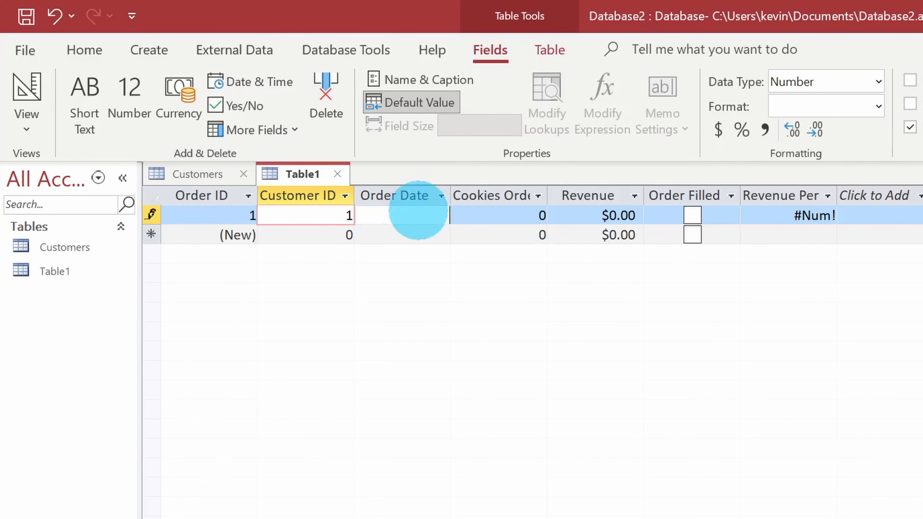
left_click(416, 214)
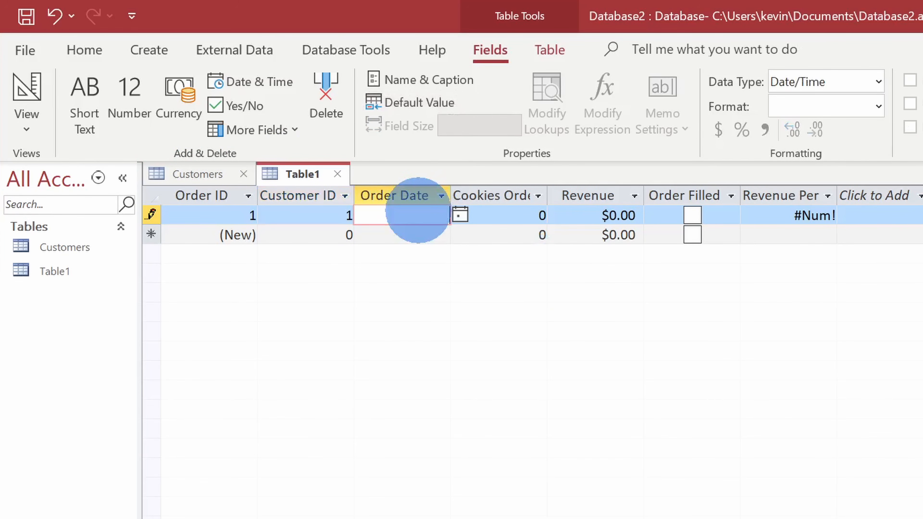
left_click(459, 216)
left_click(358, 323)
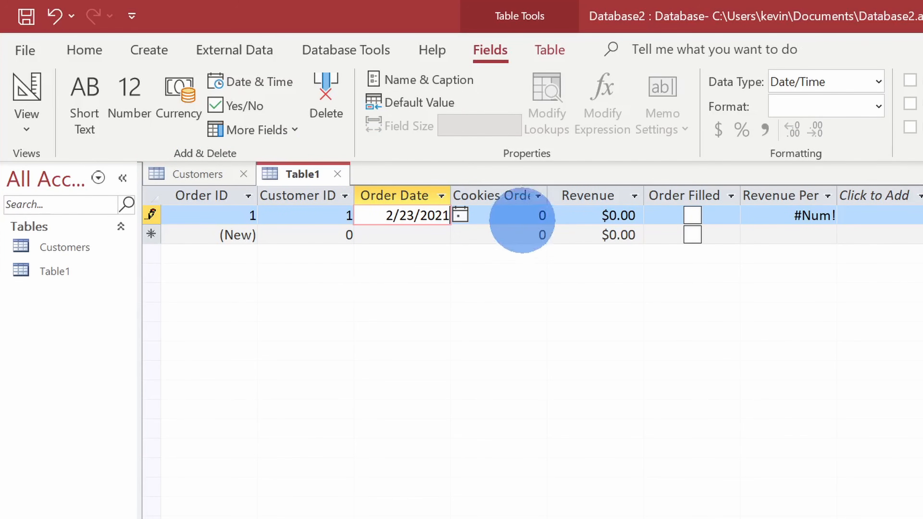
Step: Complete the first order record with 50 cookies ordered and revenue of $100
left_click(529, 215)
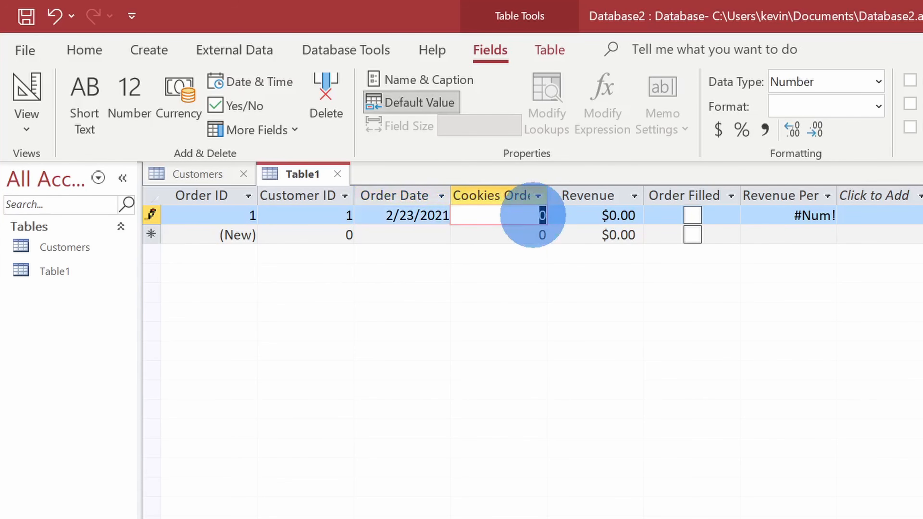
type("50")
left_click(602, 216)
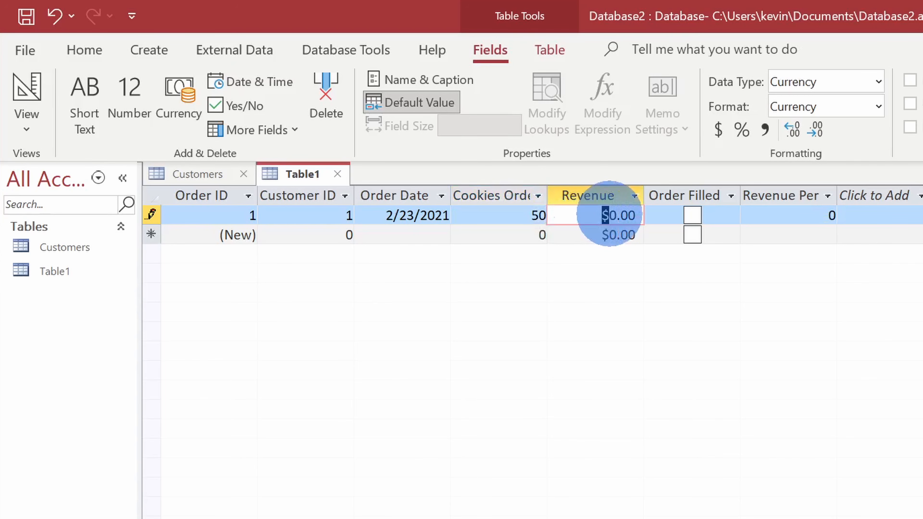
left_click(609, 214)
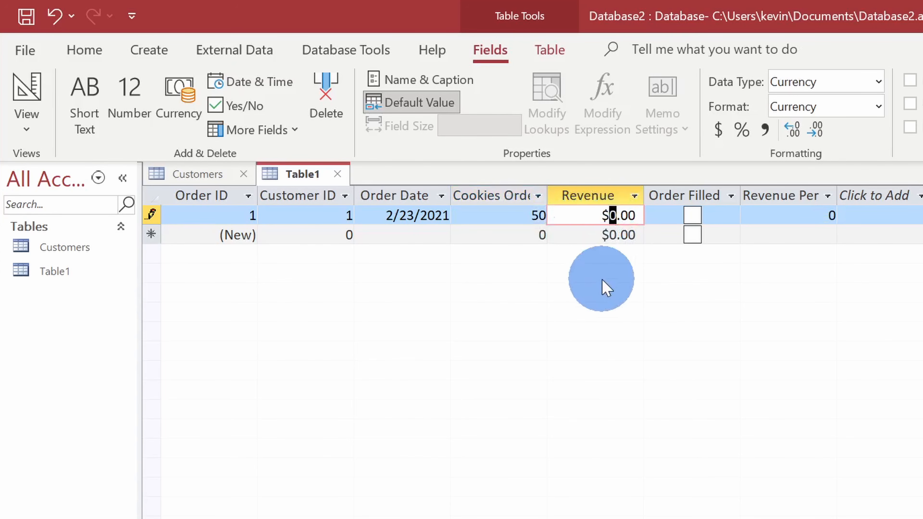
type("10")
key("Delete")
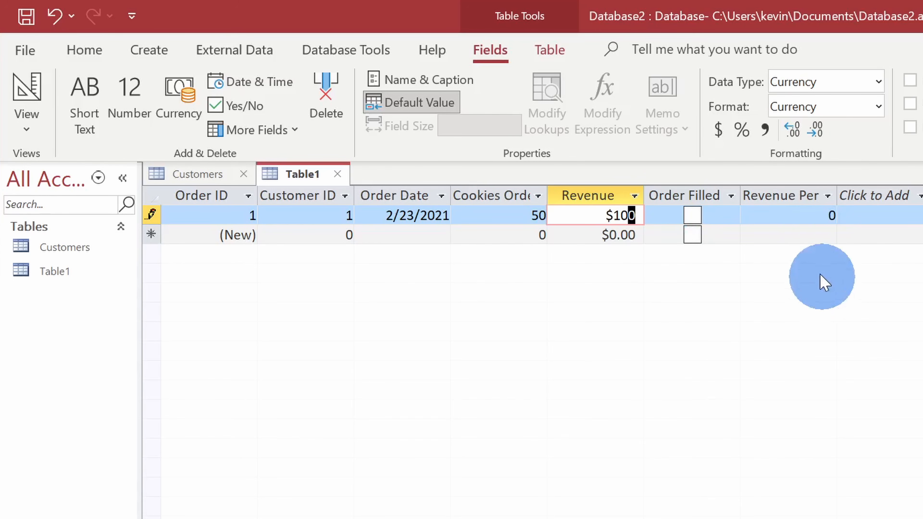
key("Tab")
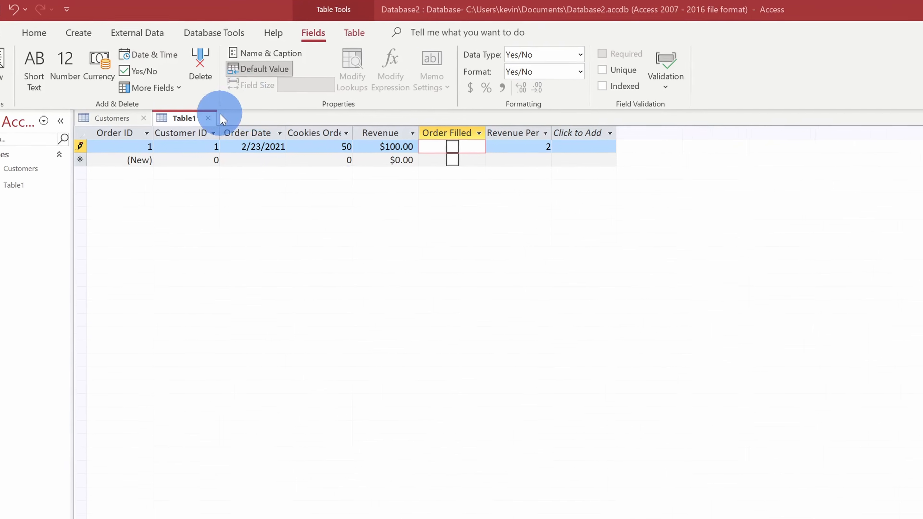
Step: Close the new order table, saving its design under the name Orders
left_click(222, 131)
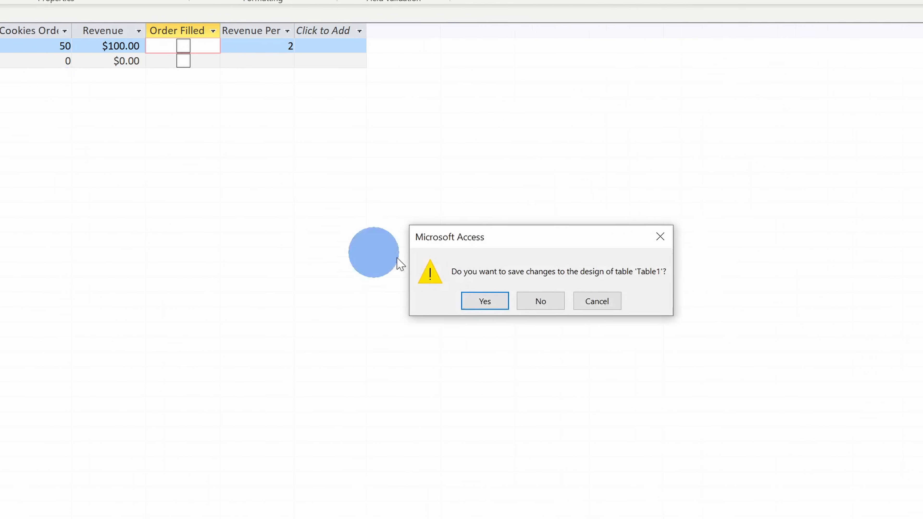
left_click(444, 285)
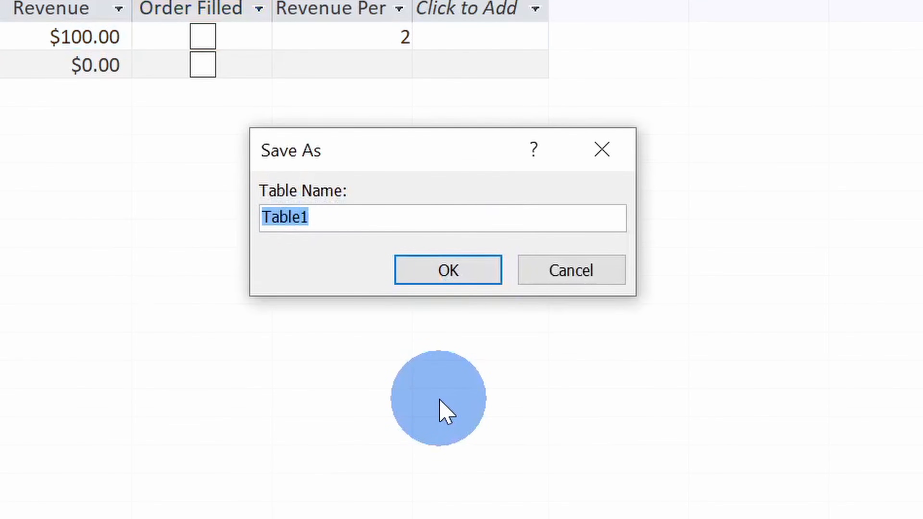
type("Or")
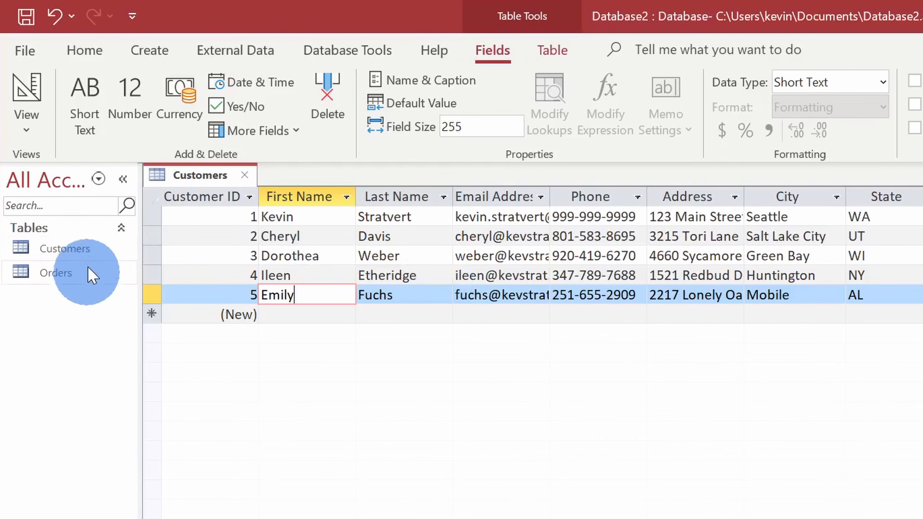
Step: Close the Customers table, and reopen both the Customers and Orders tables from the saved objects
left_click(245, 175)
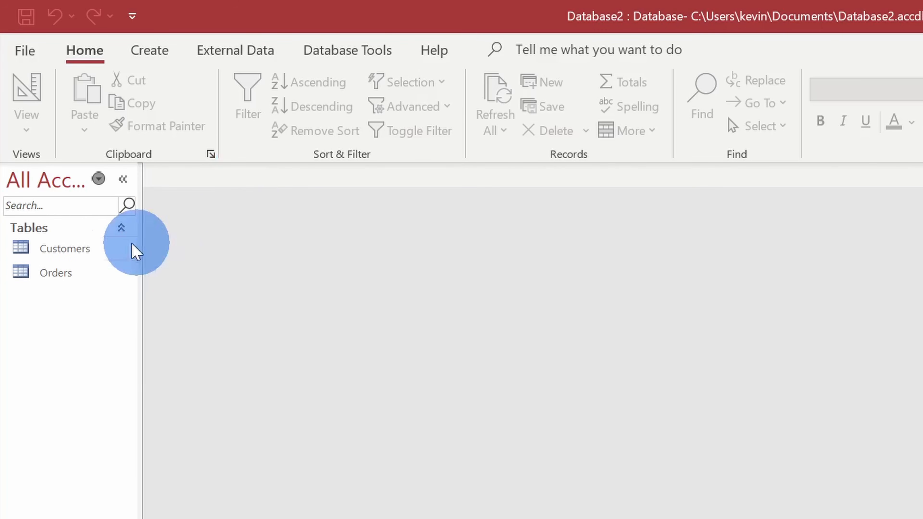
double_click(95, 254)
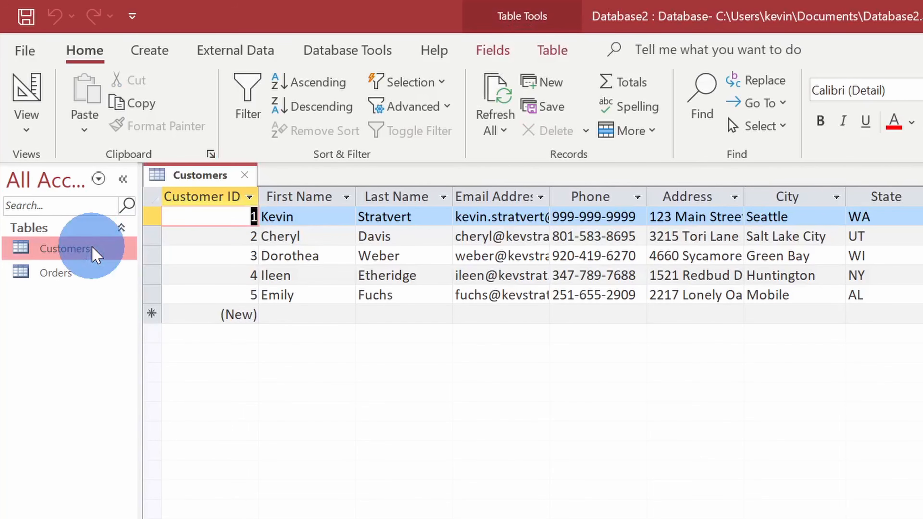
double_click(94, 277)
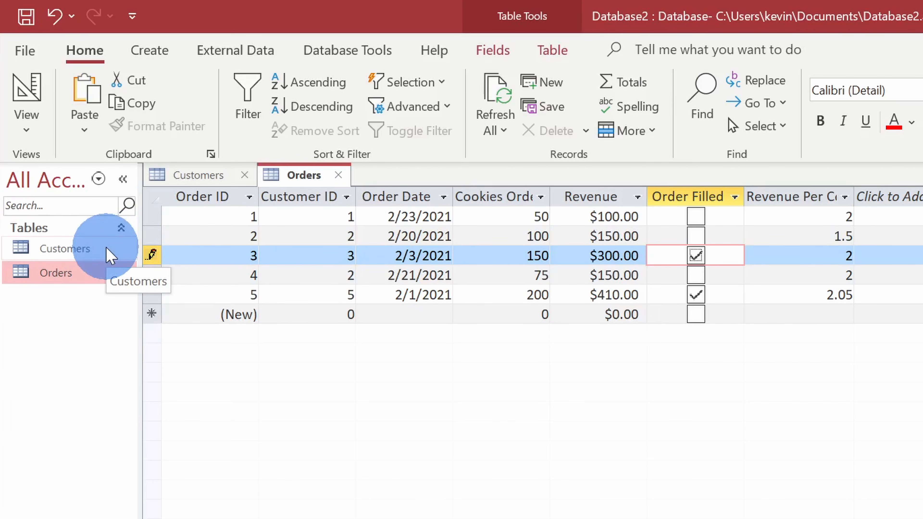
Step: Open the Relationships layout and place the Customers and Orders tables side by side on it
left_click(344, 66)
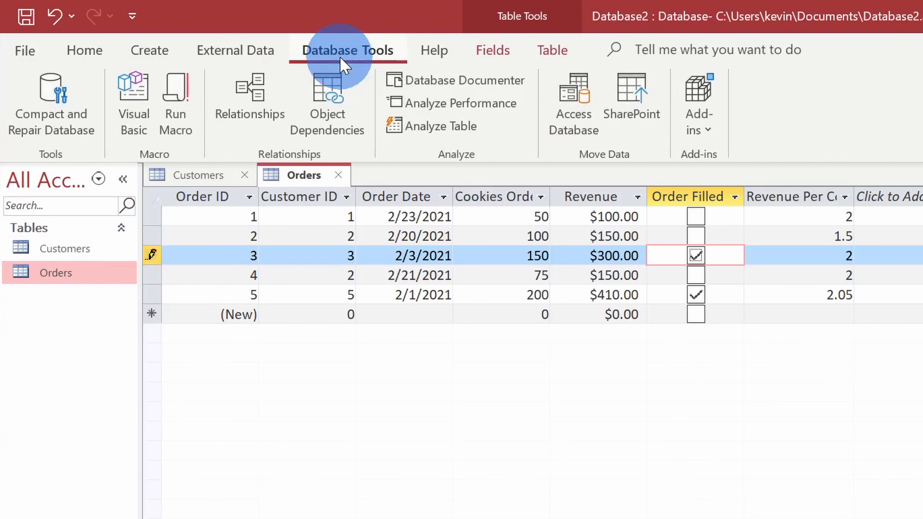
left_click(244, 126)
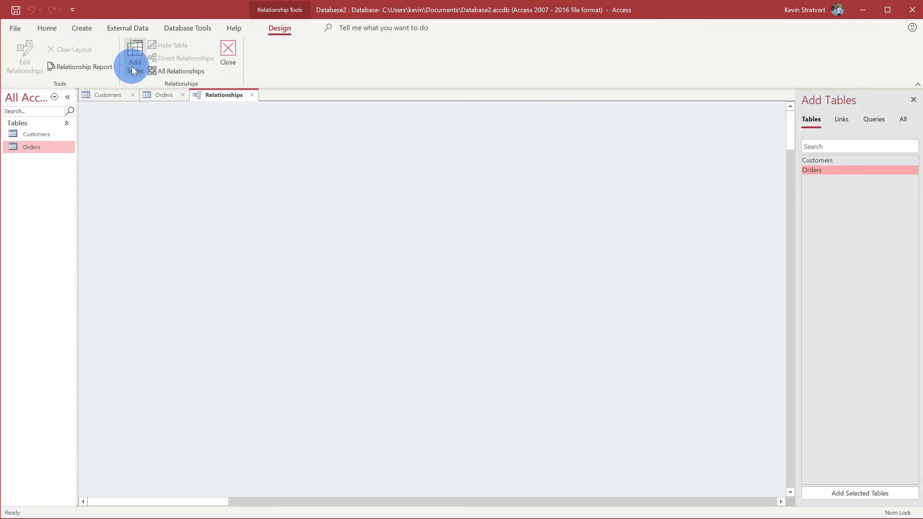
left_click(824, 177)
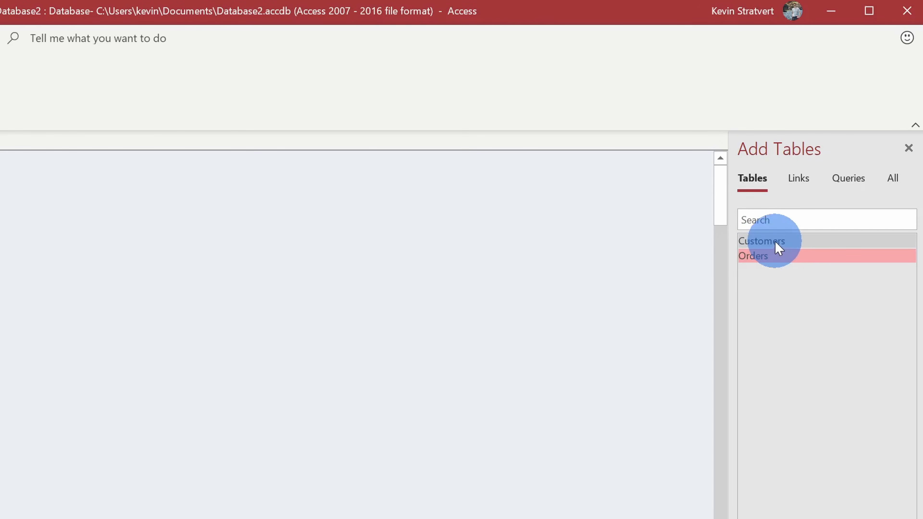
left_click_drag(774, 241, 197, 202)
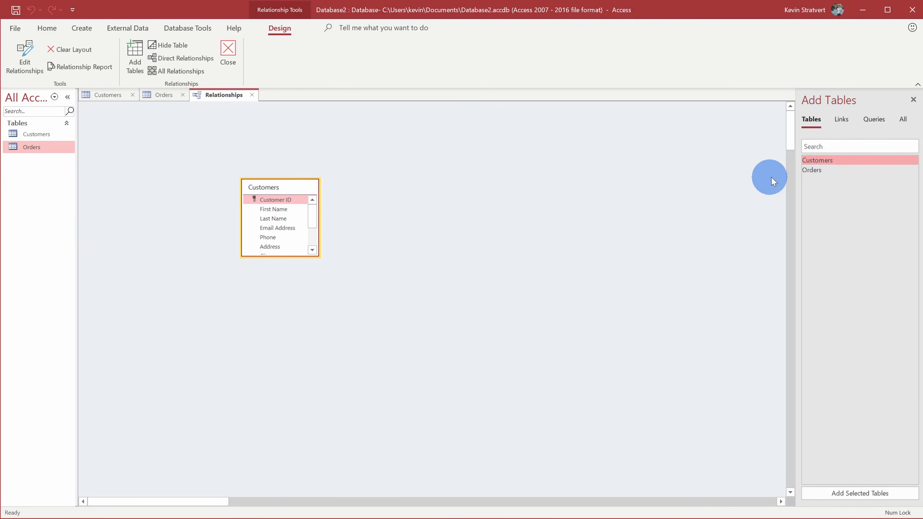
left_click_drag(844, 173, 396, 184)
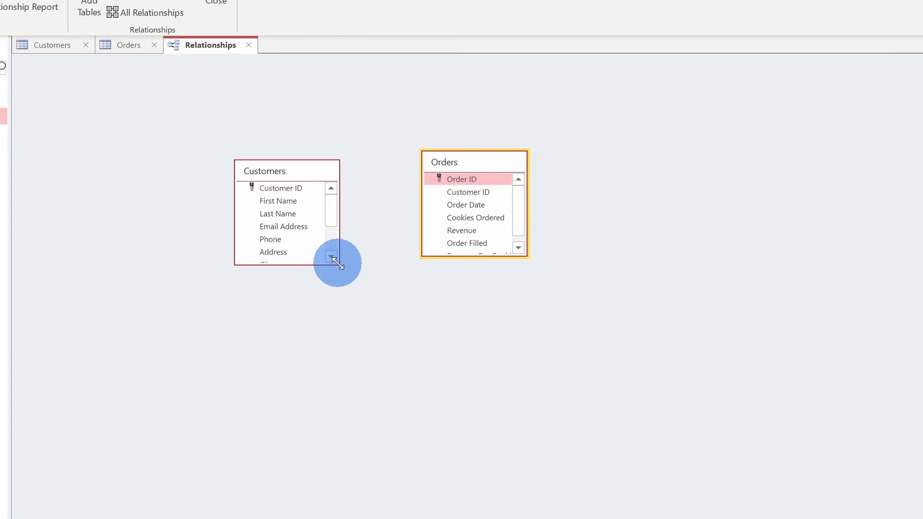
Step: Enlarge the Customers and Orders table boxes to show all their fields, with a wider gap between them
left_click_drag(318, 255, 351, 305)
left_click_drag(432, 371, 438, 400)
left_click_drag(634, 266, 722, 406)
left_click_drag(583, 149, 651, 154)
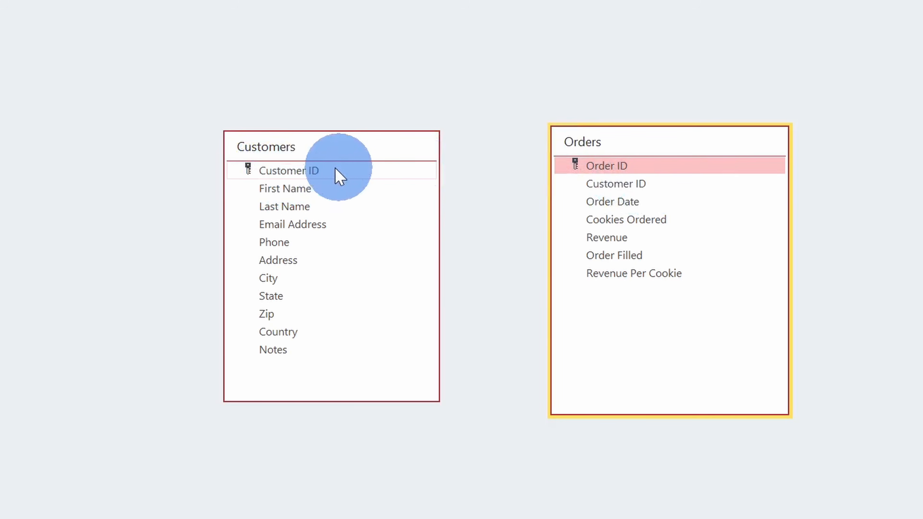
Step: Create a one-to-many relationship from Customer ID in Customers to Customer ID in Orders, without enforcing referential integrity
left_click_drag(315, 169, 609, 187)
left_click_drag(647, 57, 605, 95)
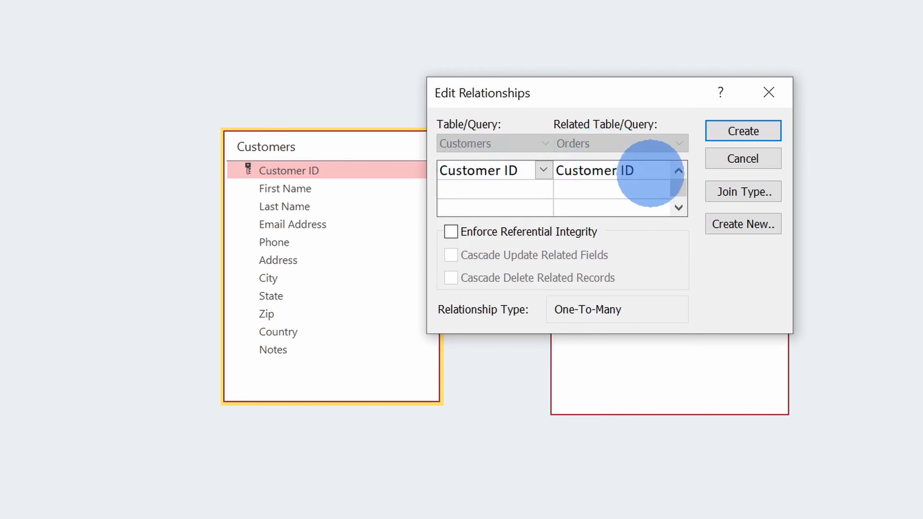
left_click(759, 134)
Step: Shift the Orders box slightly lower in the relationship layout, and close the layout with its changes saved
left_click_drag(656, 152, 678, 204)
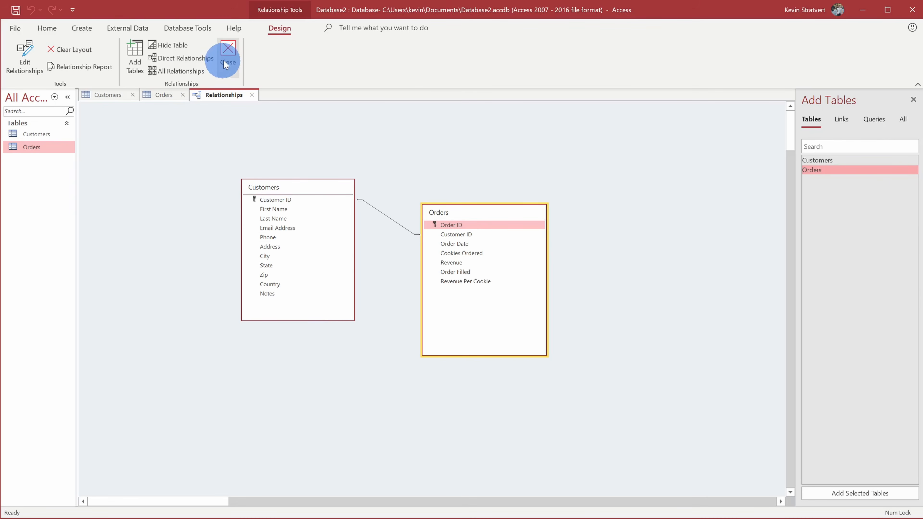
left_click(228, 58)
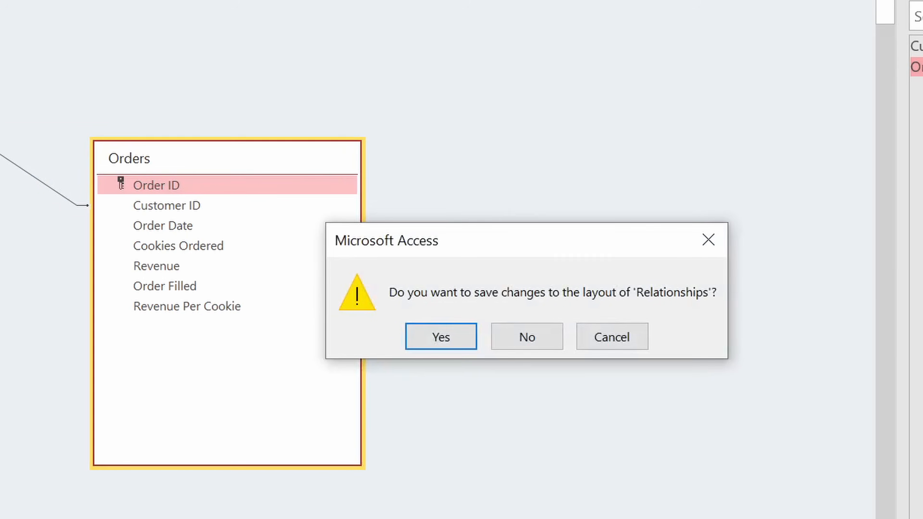
left_click(430, 344)
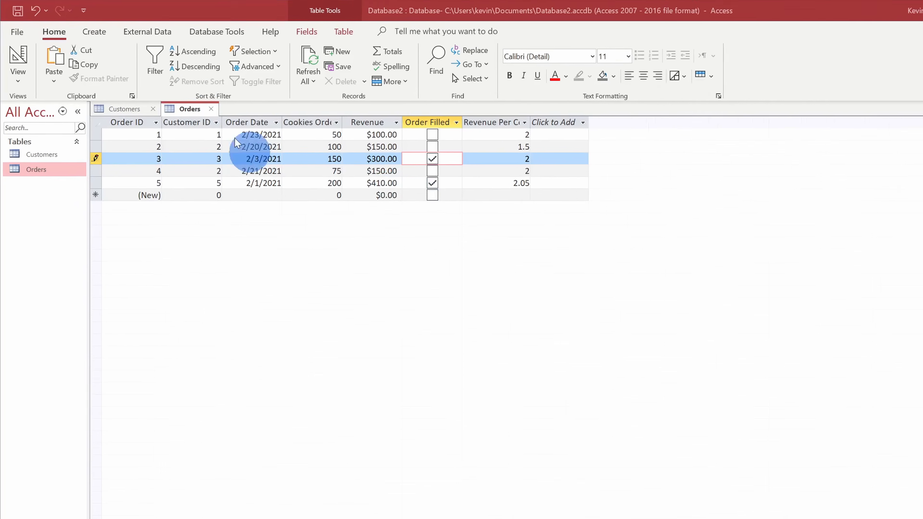
Step: Examine the available sources for importing external data, including the file and database options
left_click(147, 33)
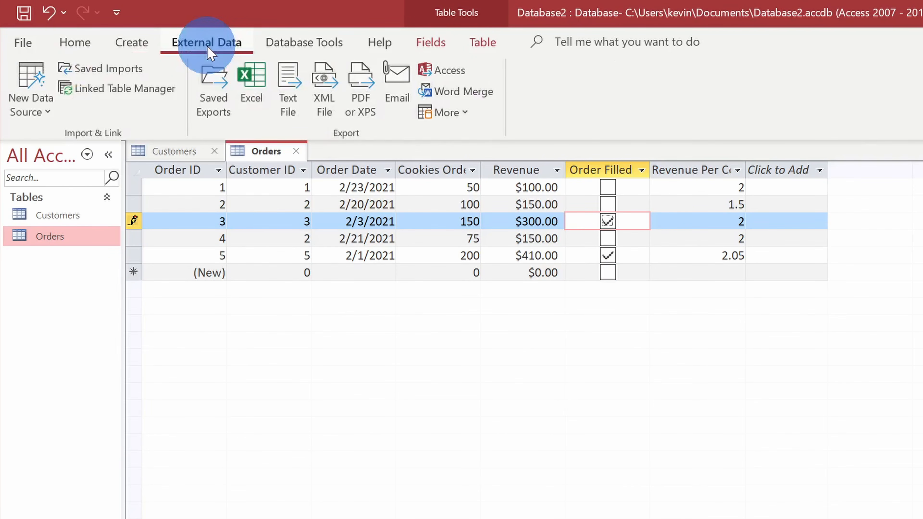
left_click(18, 115)
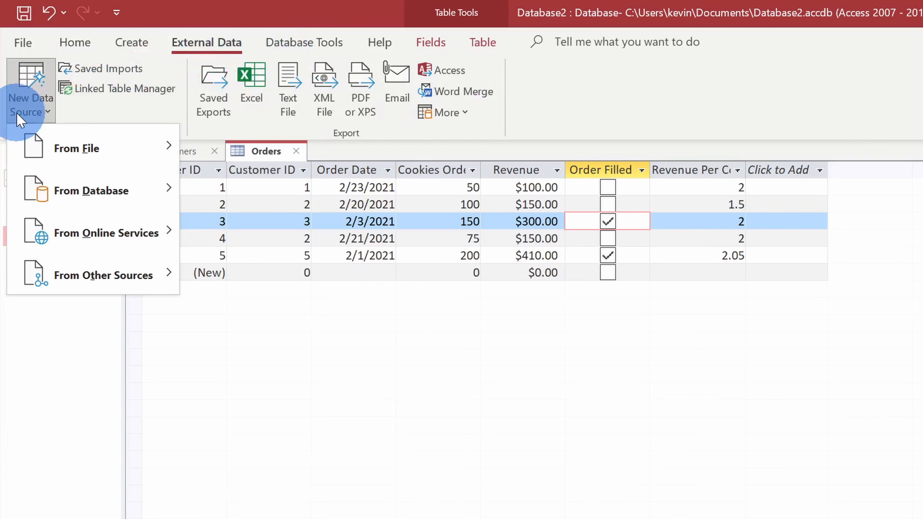
left_click(102, 149)
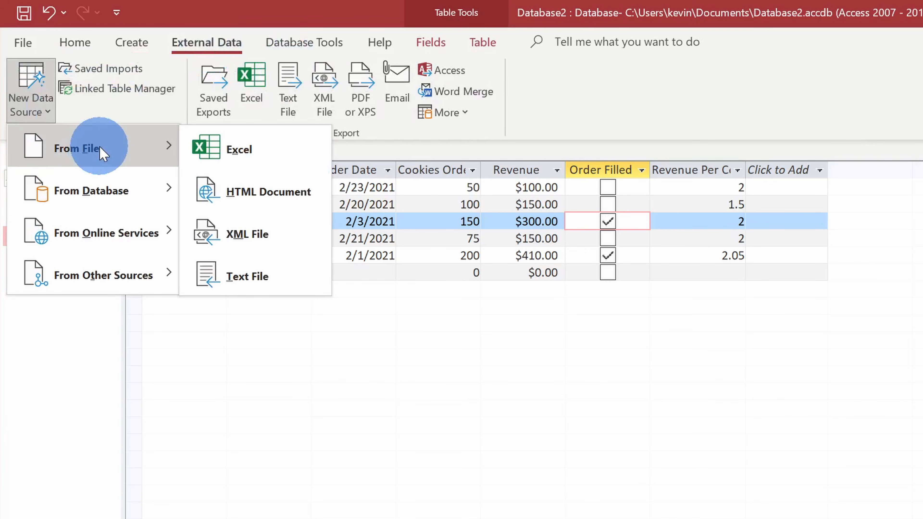
mouse_move(126, 190)
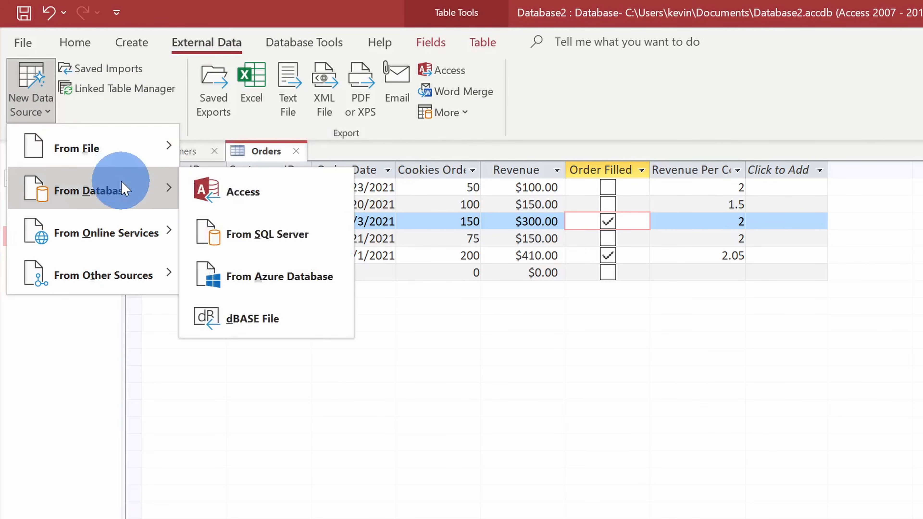
mouse_move(141, 230)
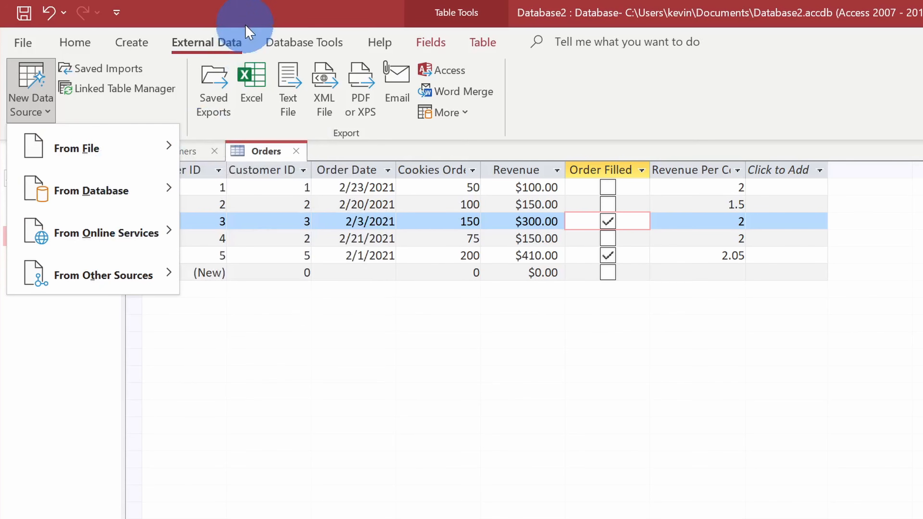
left_click(243, 33)
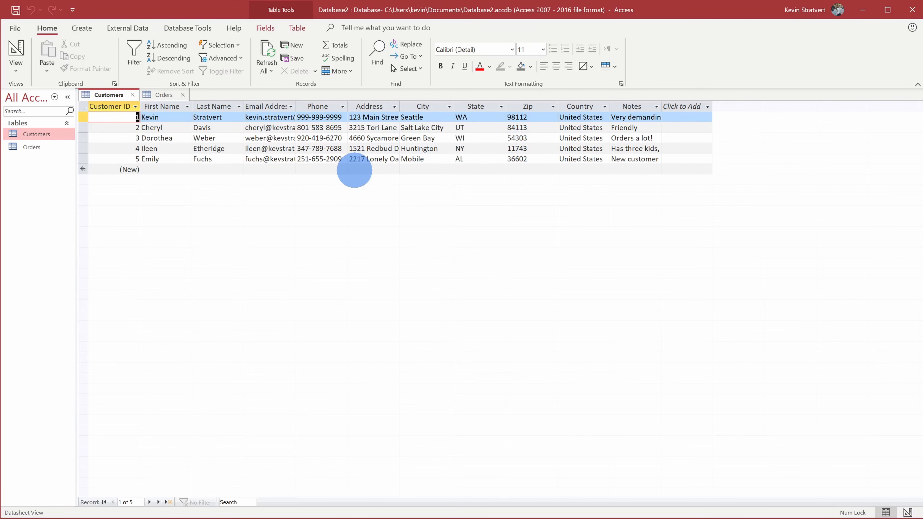
Step: Create an automatic form based on the Customers table
left_click(54, 134)
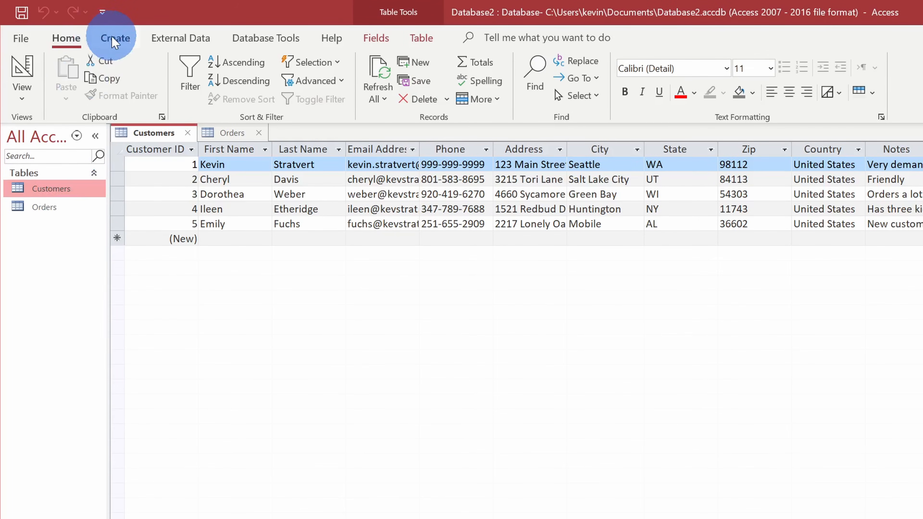
left_click(114, 38)
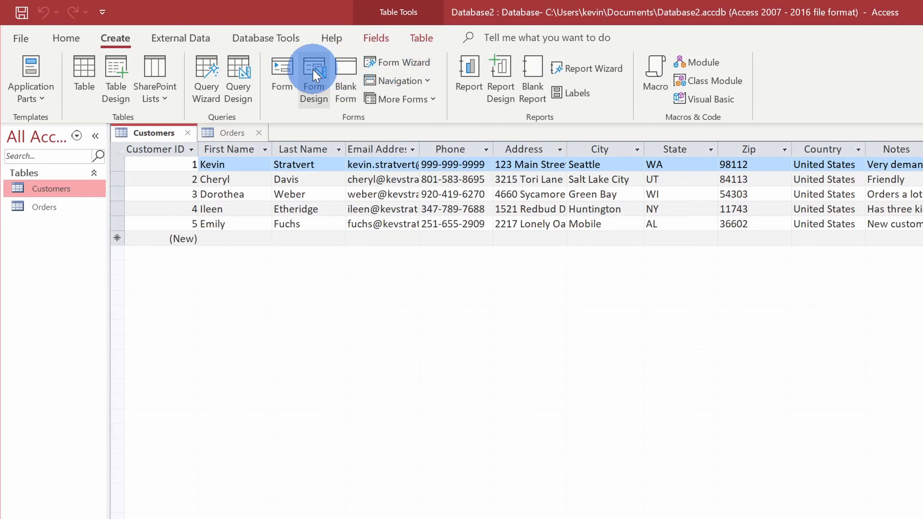
left_click(282, 84)
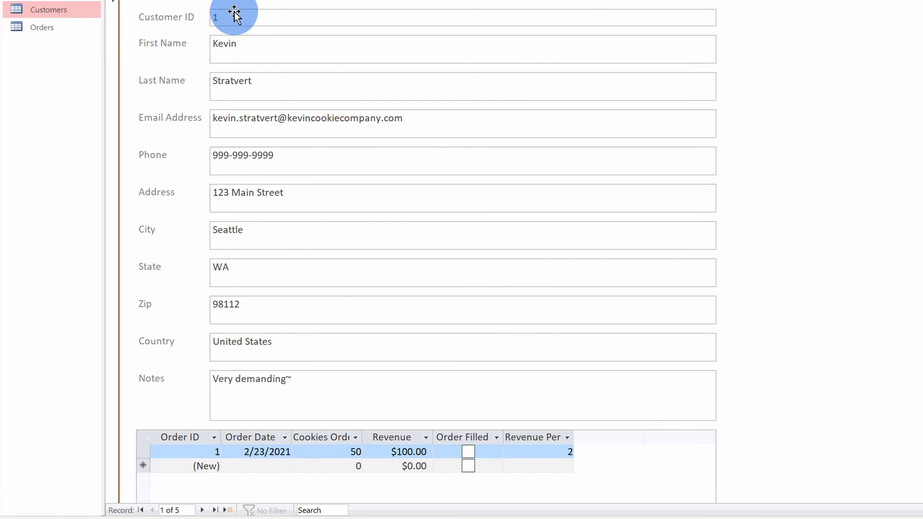
Step: Review the first two customer records in the form together with each customer's related orders
scroll(282, 76, "down", 2)
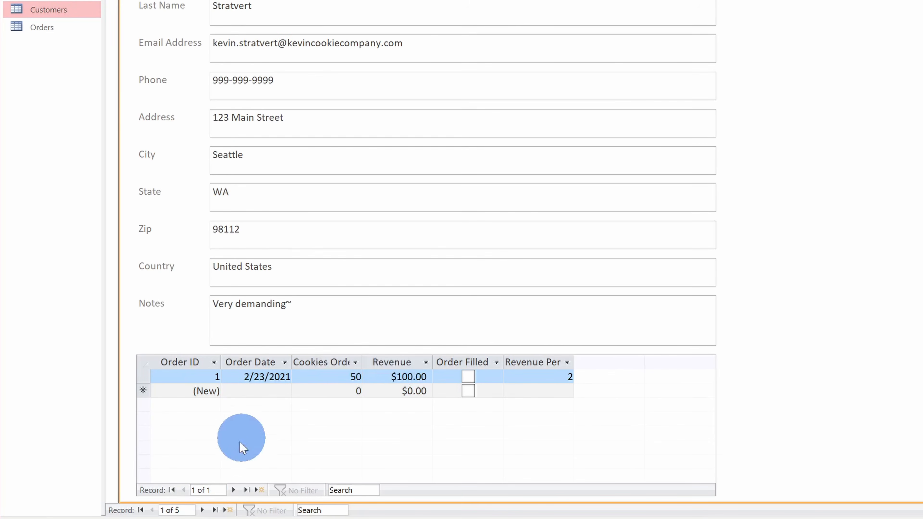
left_click(202, 510)
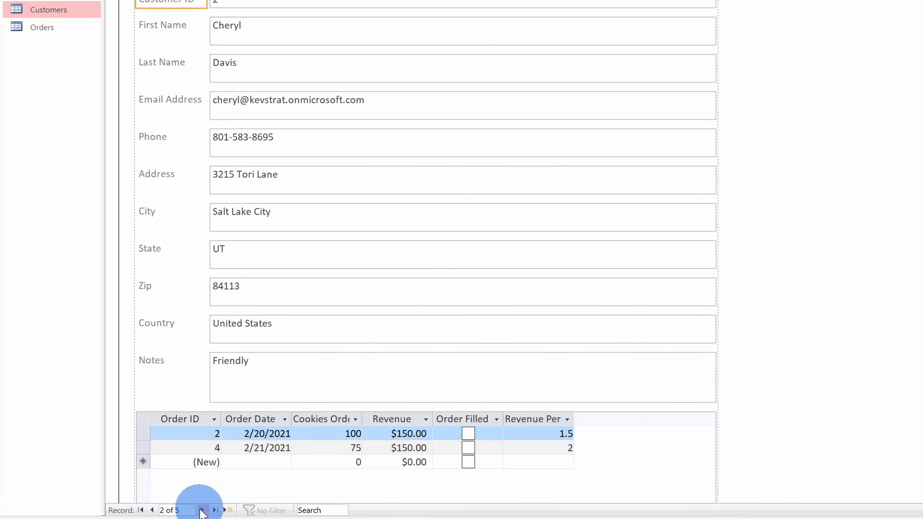
scroll(253, 196, "up", 1)
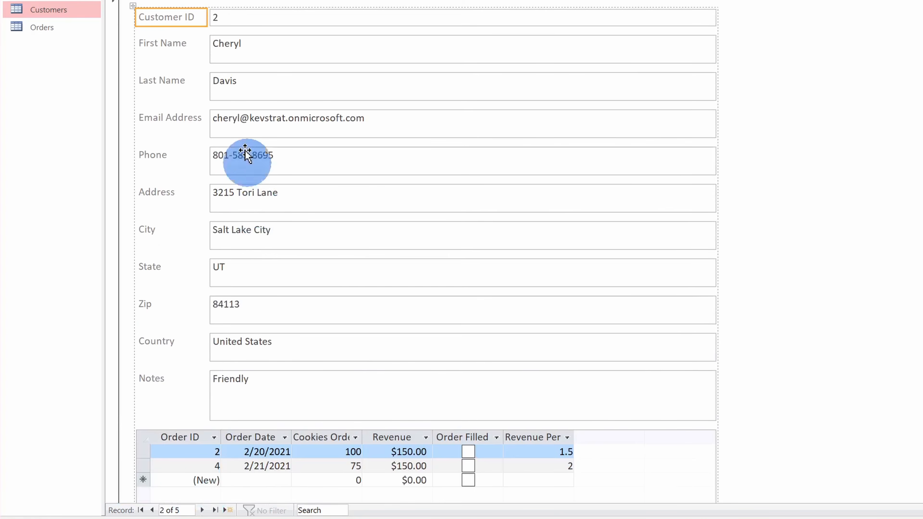
scroll(241, 300, "down", 4)
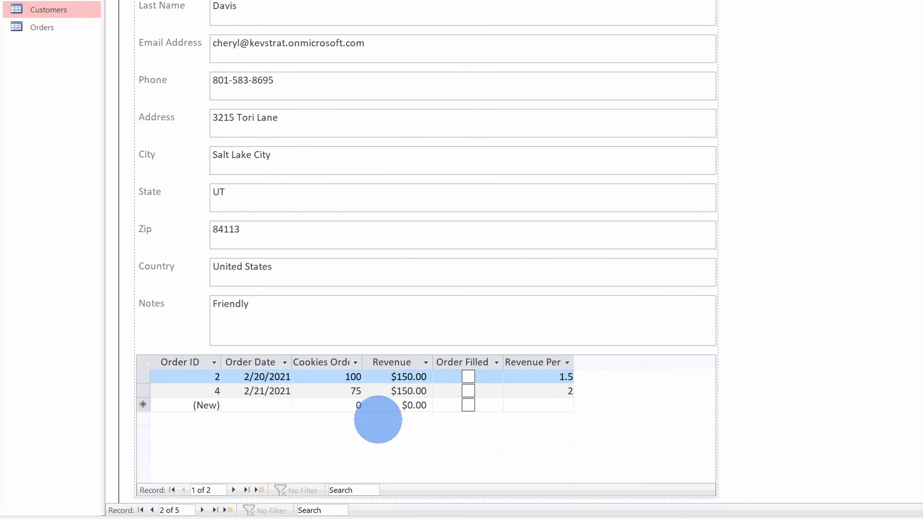
scroll(784, 386, "up", 2)
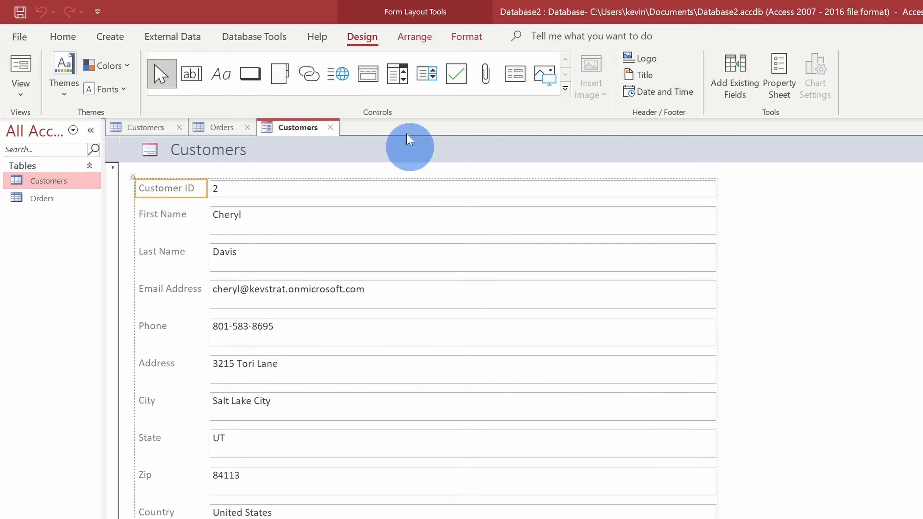
left_click(69, 78)
left_click(72, 87)
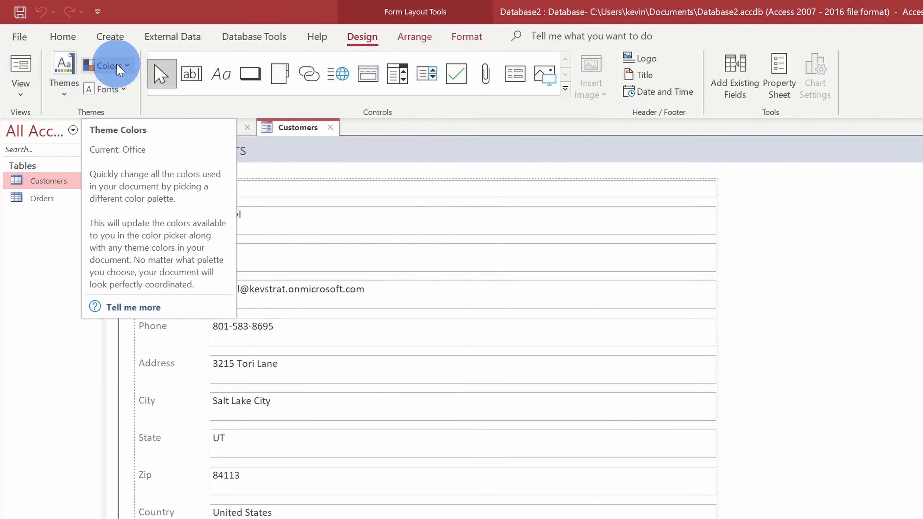
left_click(565, 89)
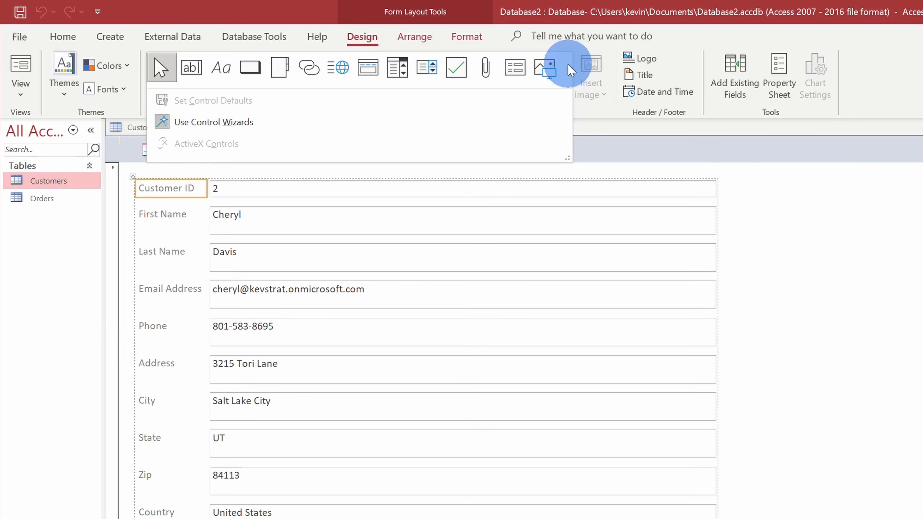
left_click(848, 81)
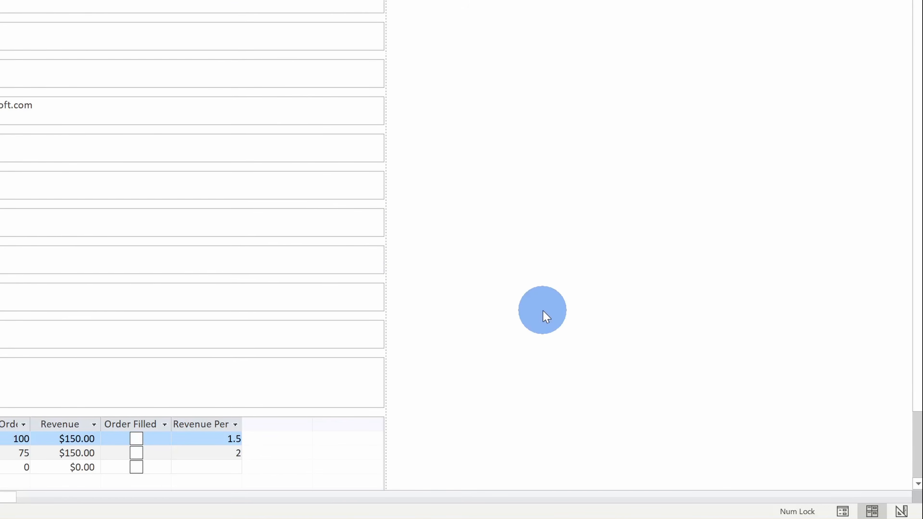
Step: Open the Customers form in Design view and examine its header, detail fields, orders subform and footer
left_click(902, 511)
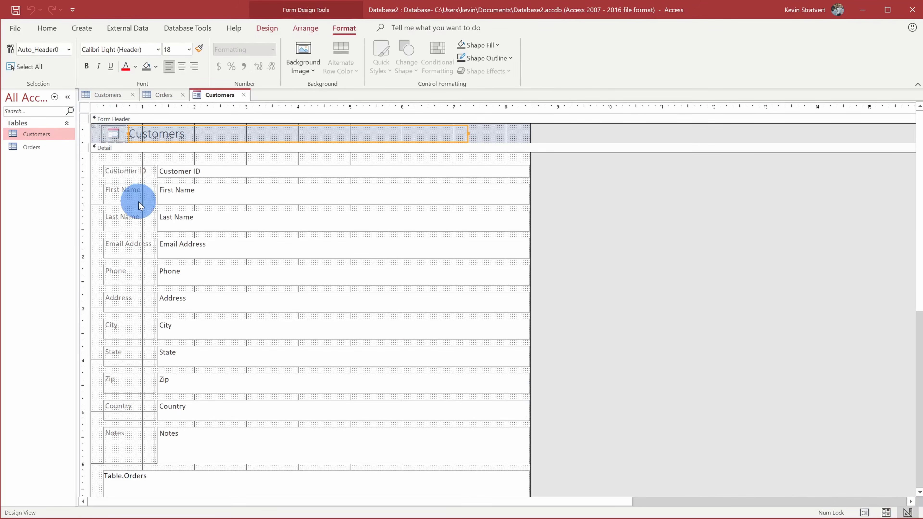
scroll(56, 193, "down", 3)
scroll(141, 228, "up", 3)
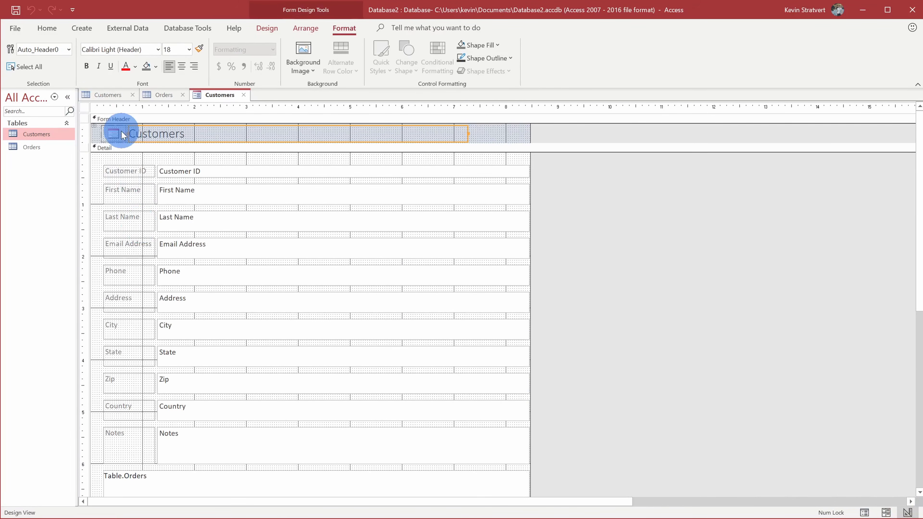
scroll(130, 233, "down", 3)
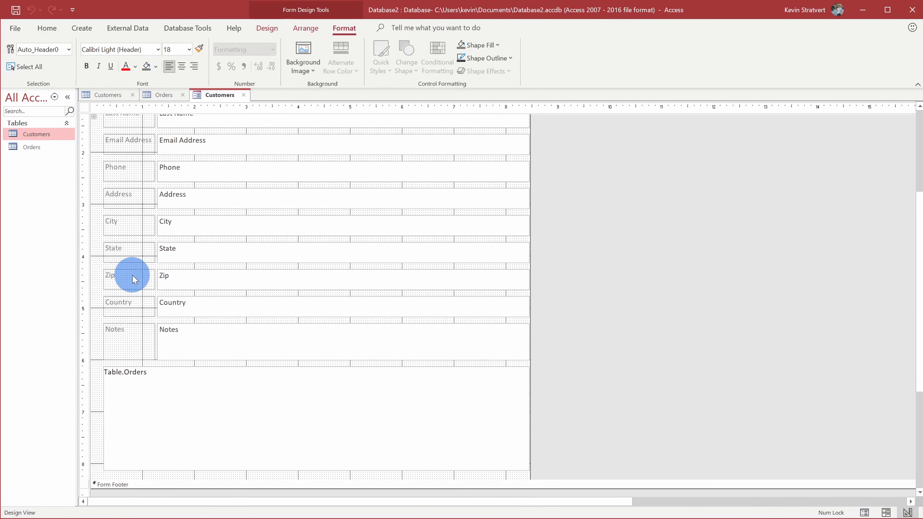
scroll(132, 432, "up", 3)
left_click(127, 171)
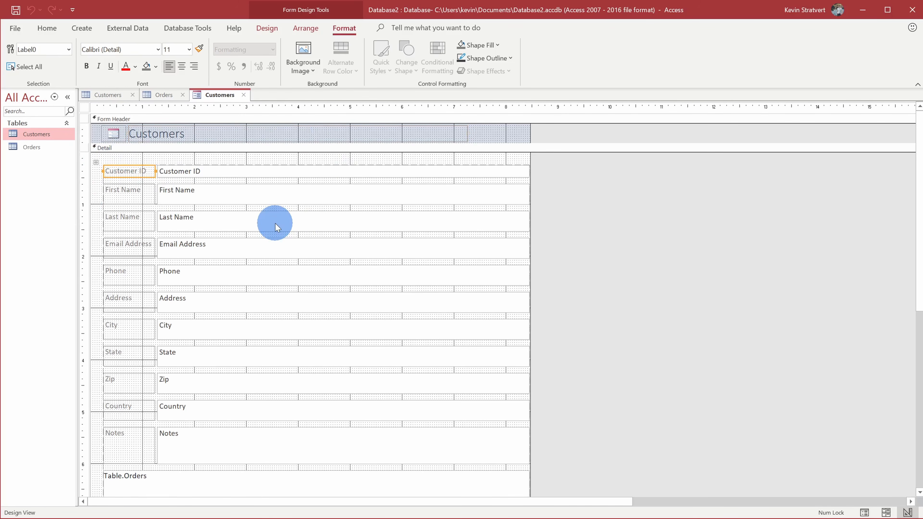
Step: Show the form in Form view, go to a new blank customer record, and look over its empty customer and order fields
left_click(865, 513)
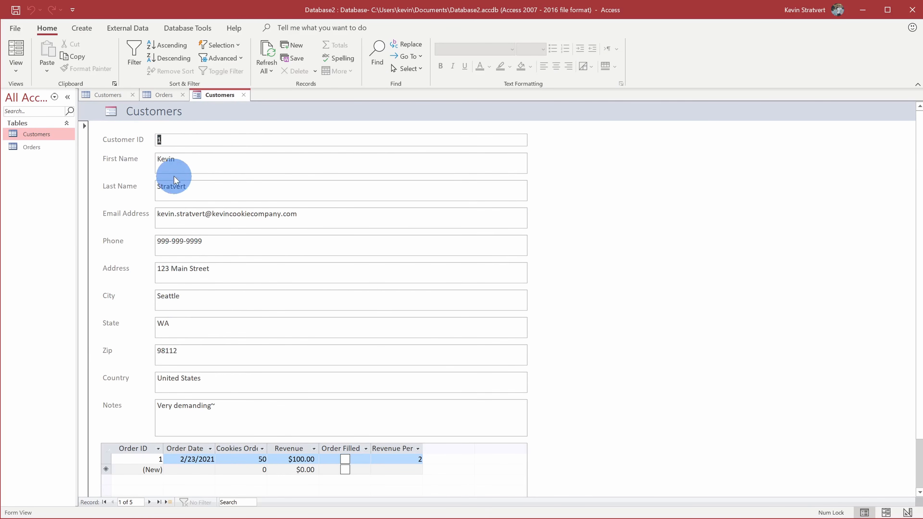
scroll(211, 252, "down", 2)
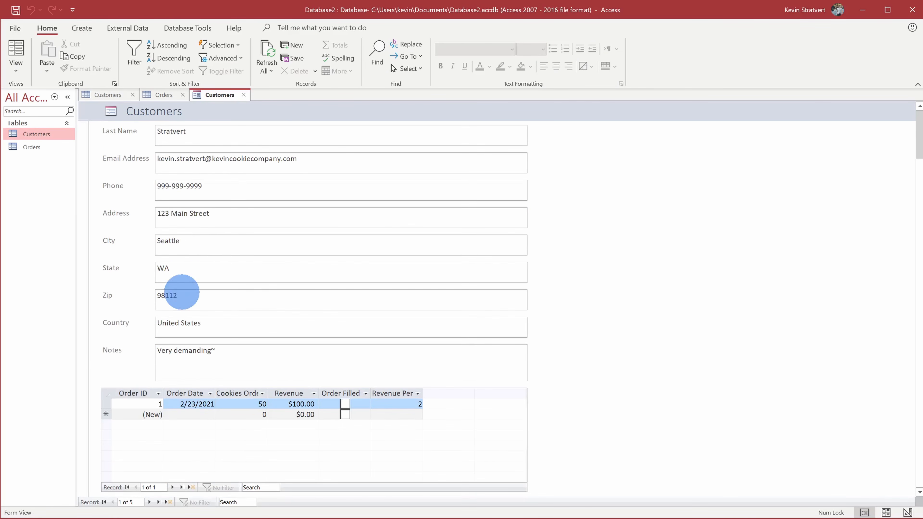
scroll(189, 297, "up", 2)
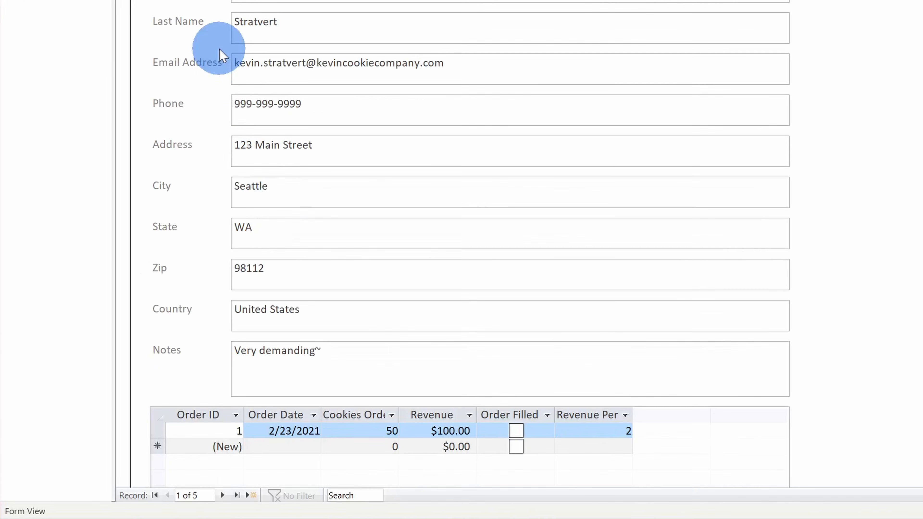
scroll(226, 315, "down", 2)
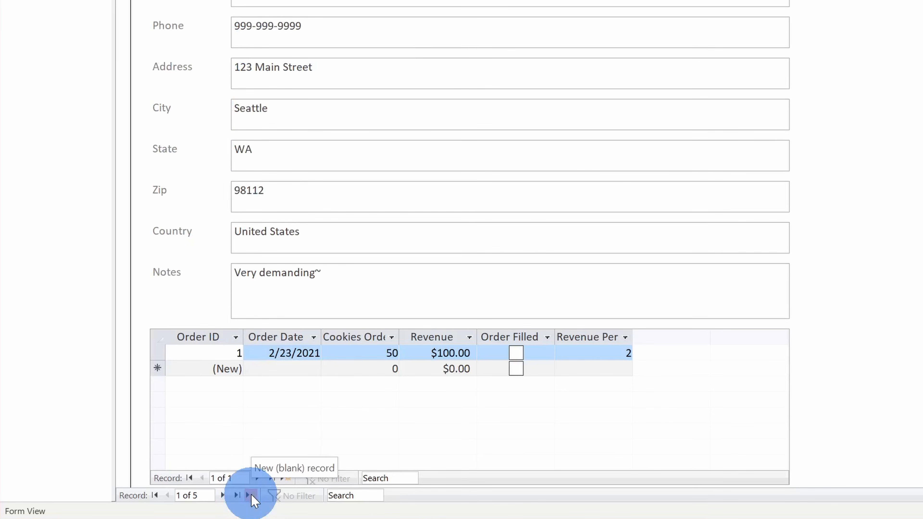
left_click(250, 496)
scroll(271, 327, "up", 1)
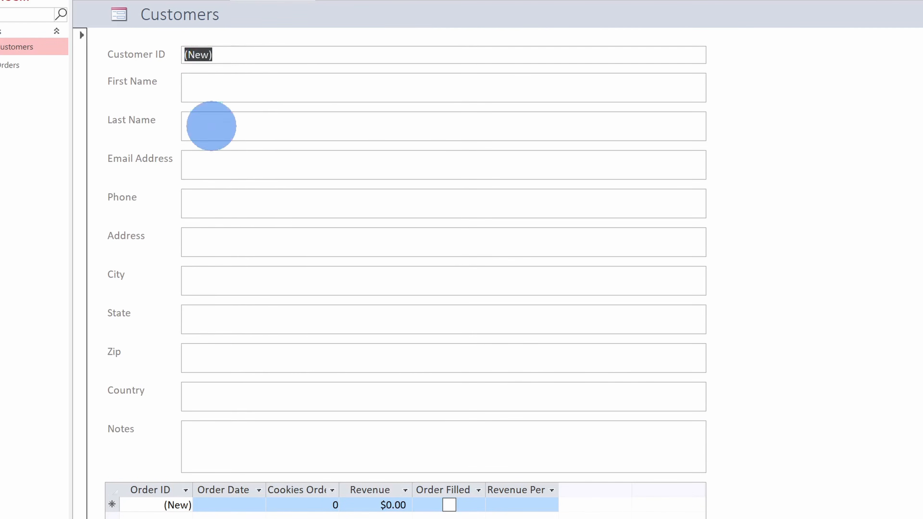
scroll(177, 394, "down", 2)
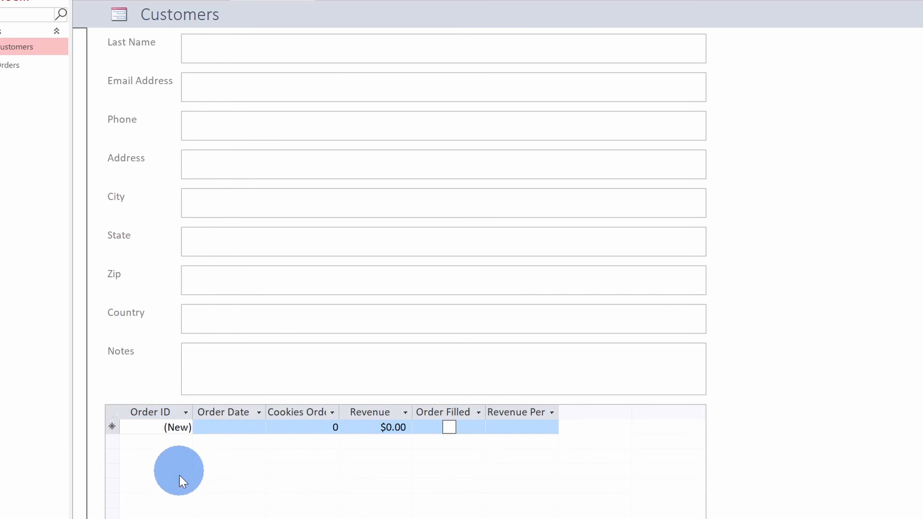
scroll(415, 410, "up", 2)
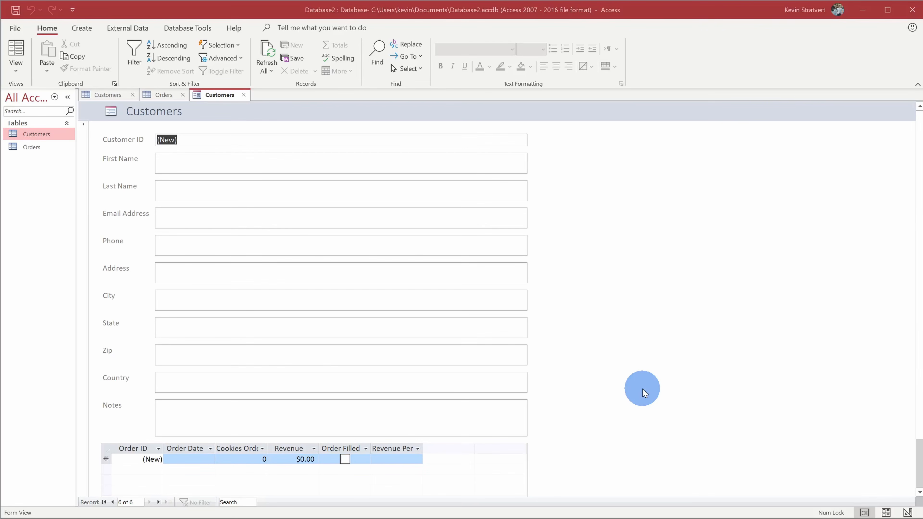
Step: Close the form, saving it as Order Form, and reopen it for a brief check before closing it again
left_click(243, 94)
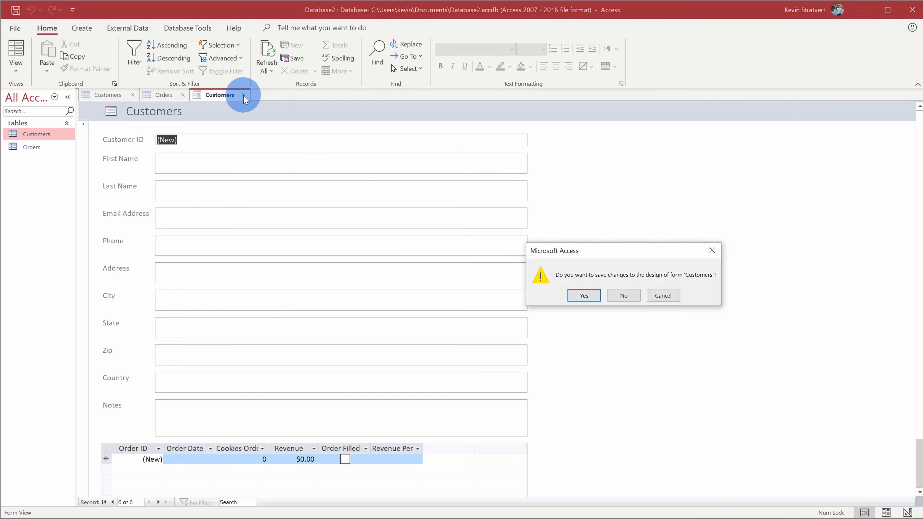
left_click(583, 296)
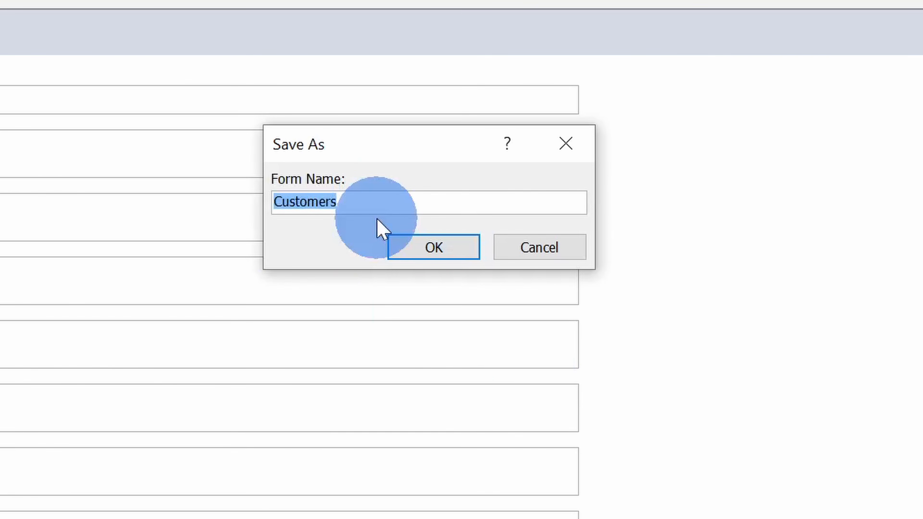
type("Order Form")
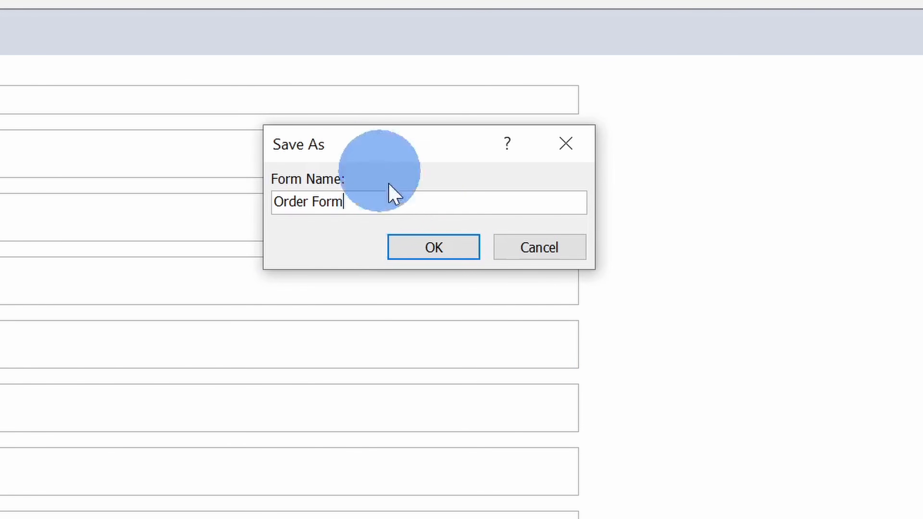
left_click(441, 247)
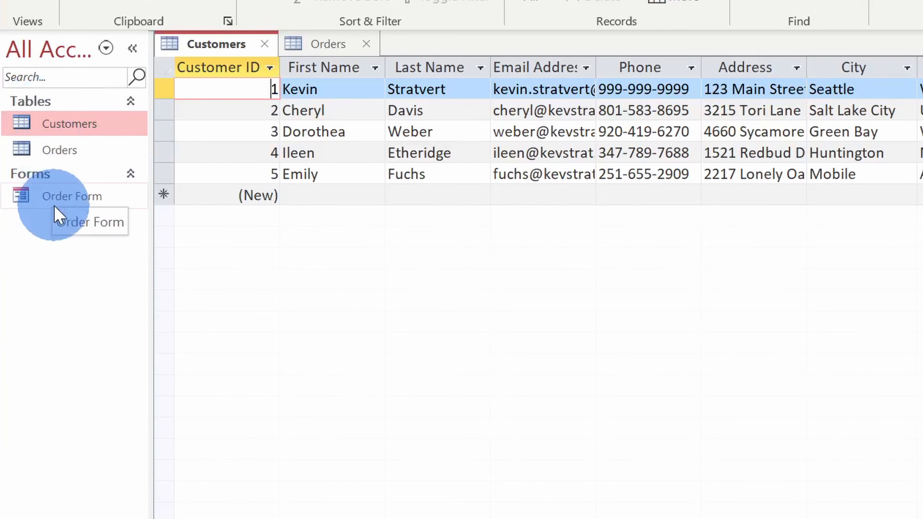
double_click(57, 198)
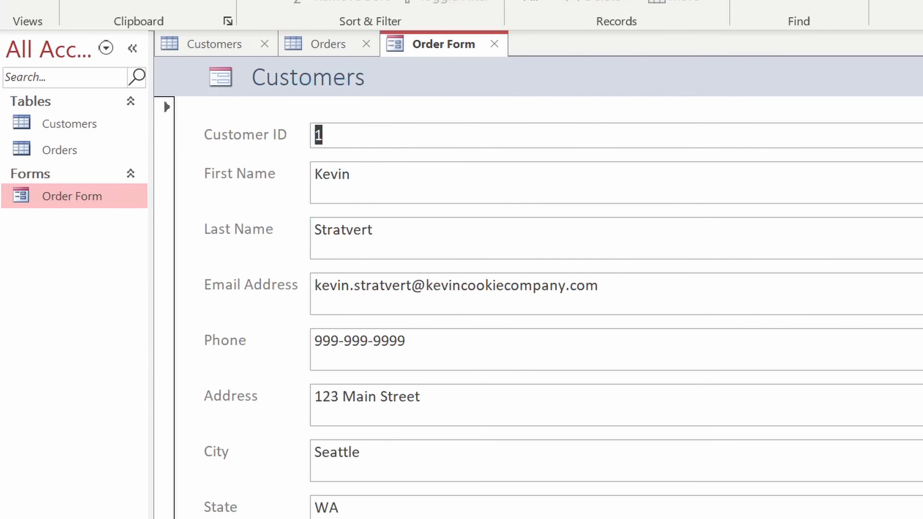
left_click(495, 44)
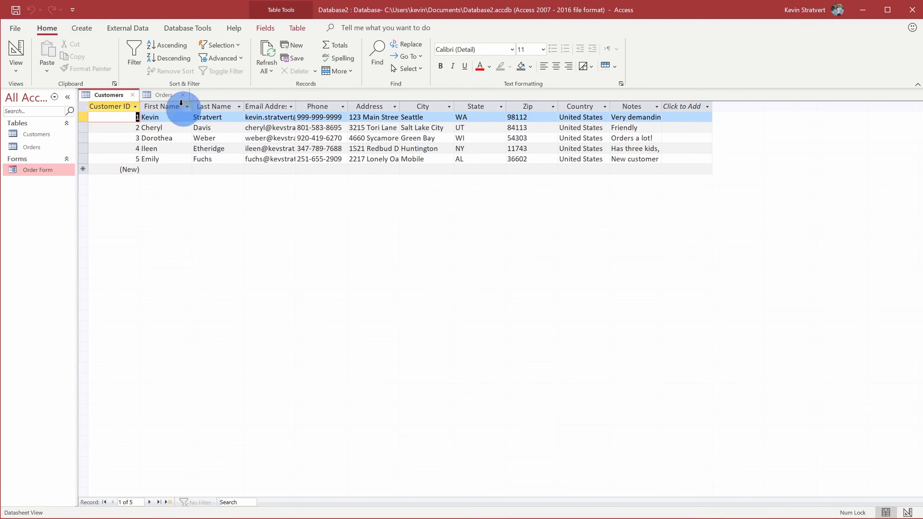
Step: Create a new query in Design view, add the Customers table, and enlarge and reposition its box to show all fields
left_click(81, 30)
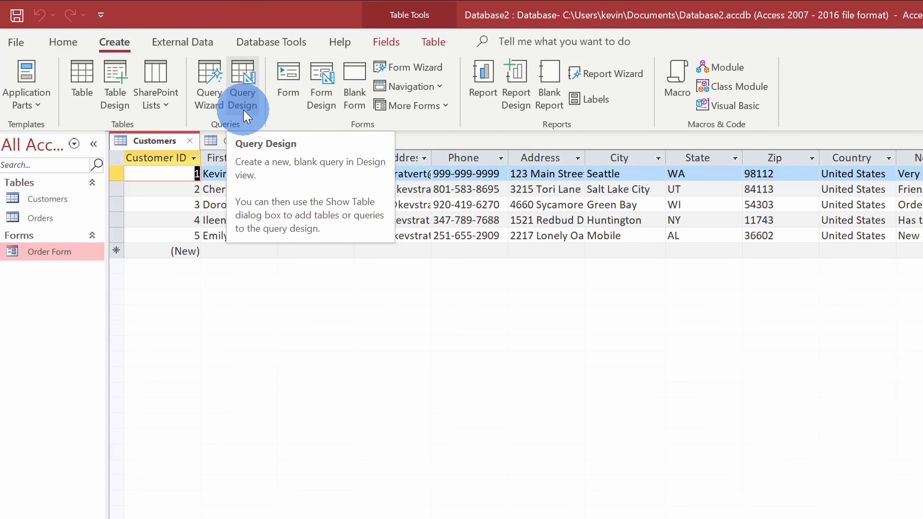
left_click(241, 73)
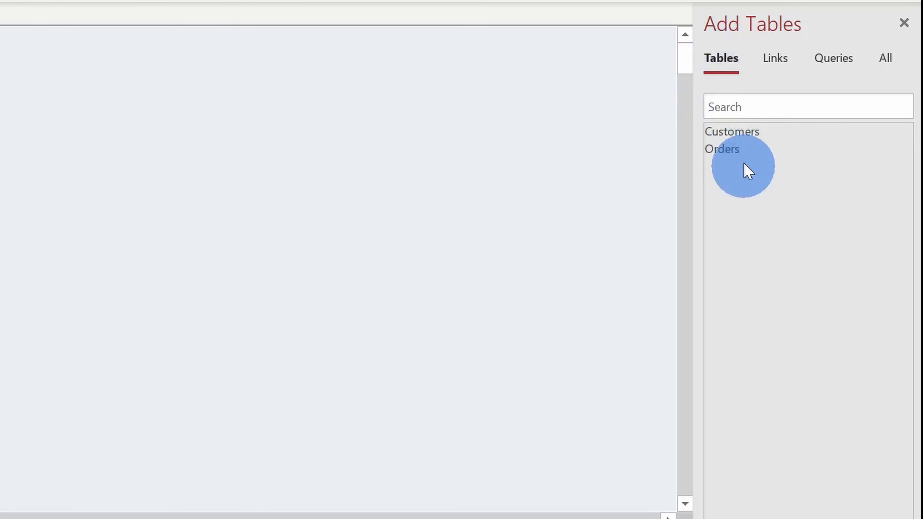
left_click_drag(752, 136, 0, 180)
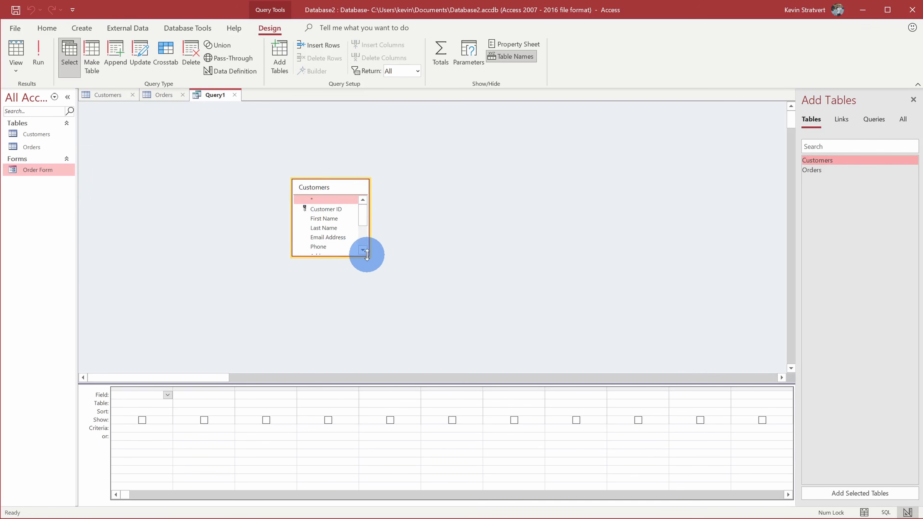
left_click_drag(369, 253, 411, 339)
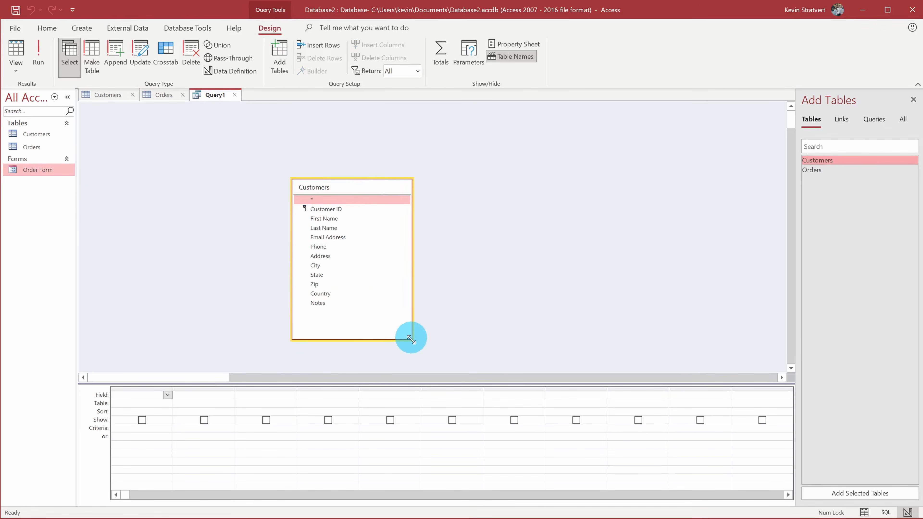
left_click_drag(350, 186, 308, 152)
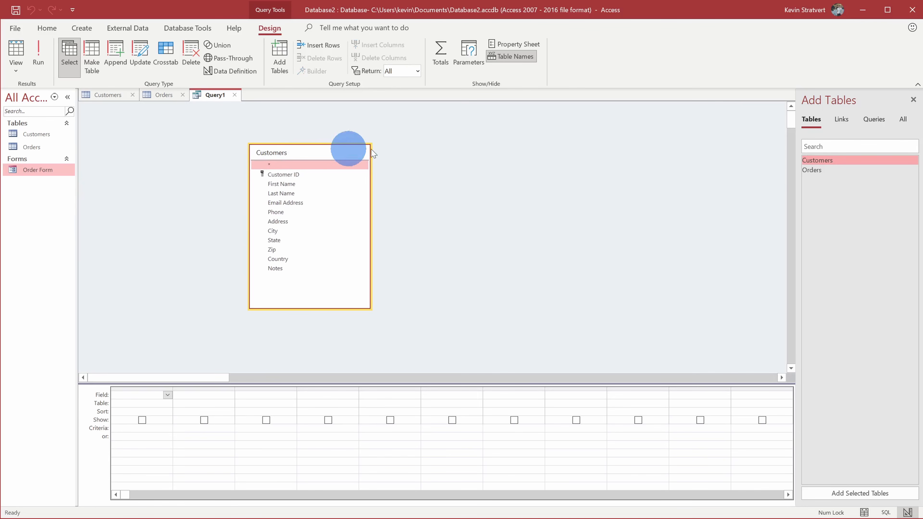
Step: Add the Orders table to the query beside Customers, and enlarge and reposition its box to show all fields
left_click(830, 169)
left_click_drag(841, 170, 452, 160)
left_click_drag(521, 228, 549, 289)
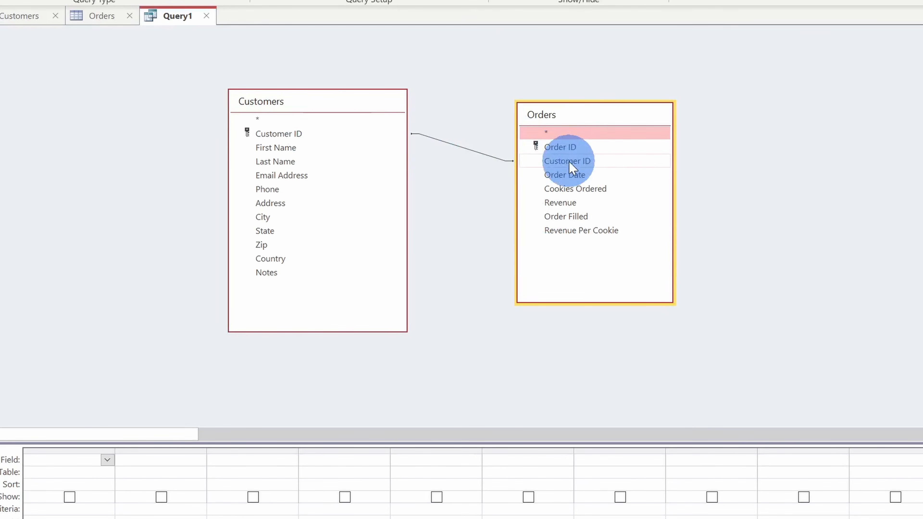
left_click_drag(602, 117, 603, 136)
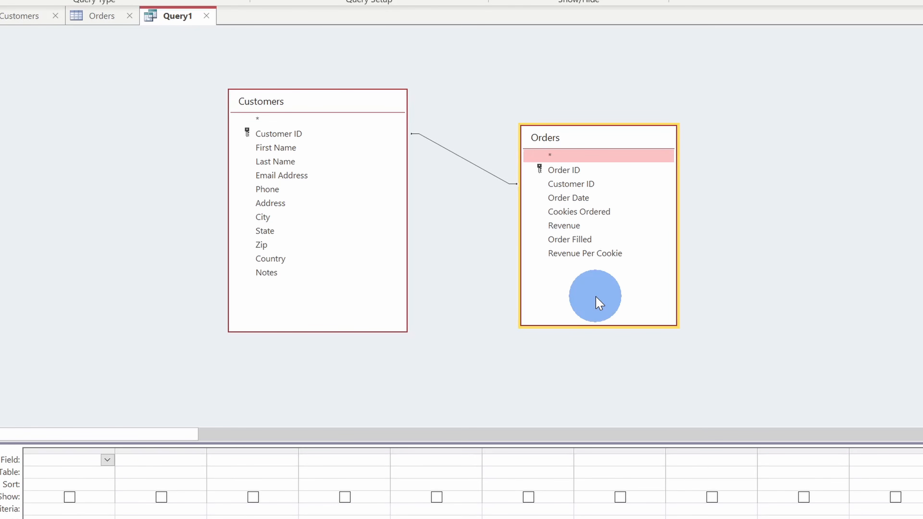
Step: Add the First Name and Last Name fields from the Customers table to the query
left_click(360, 109)
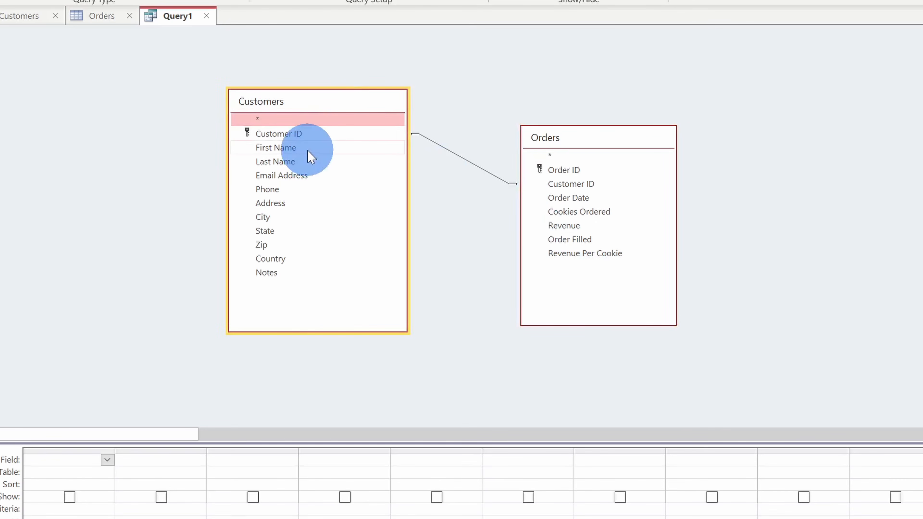
double_click(287, 148)
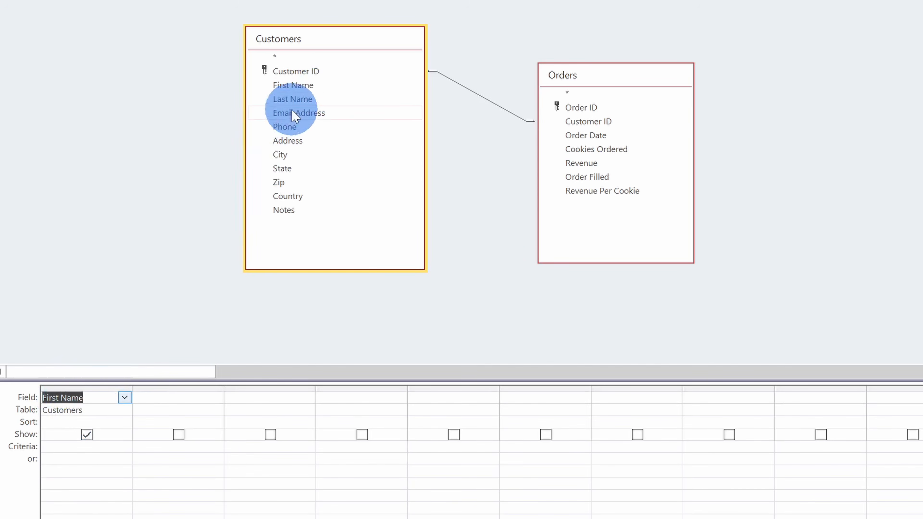
double_click(304, 99)
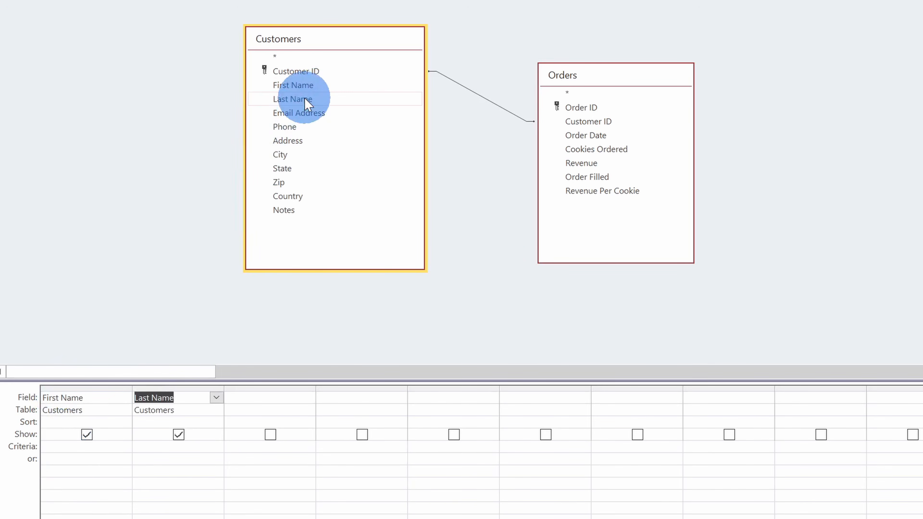
Step: Add the Address, City, State, Zip and Country fields from the Customers table to the query
double_click(303, 140)
double_click(302, 157)
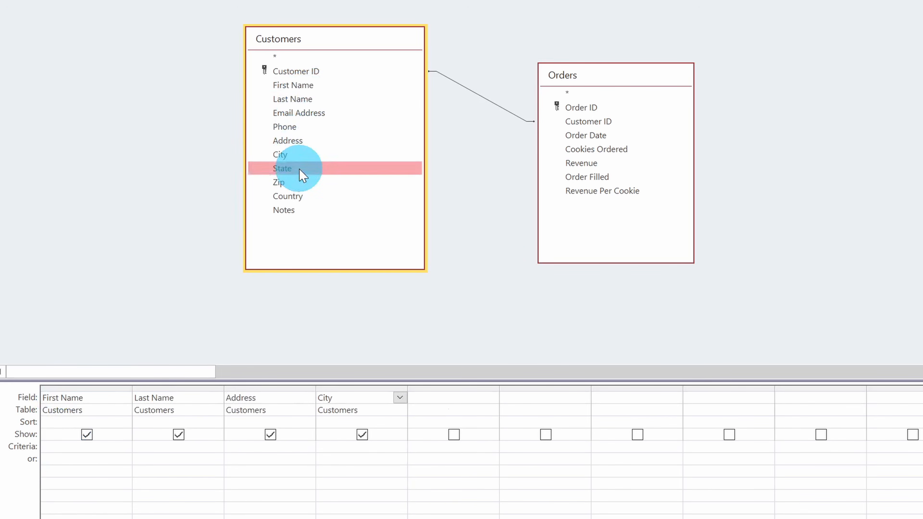
double_click(301, 169)
double_click(300, 184)
double_click(301, 198)
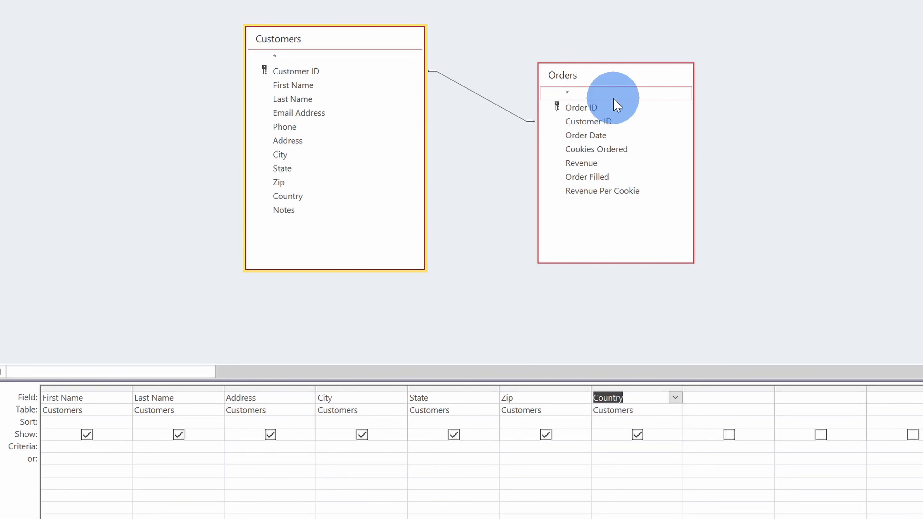
Step: Add the Order Date, Cookies Ordered and Order Filled fields from the Orders table to the query
double_click(610, 139)
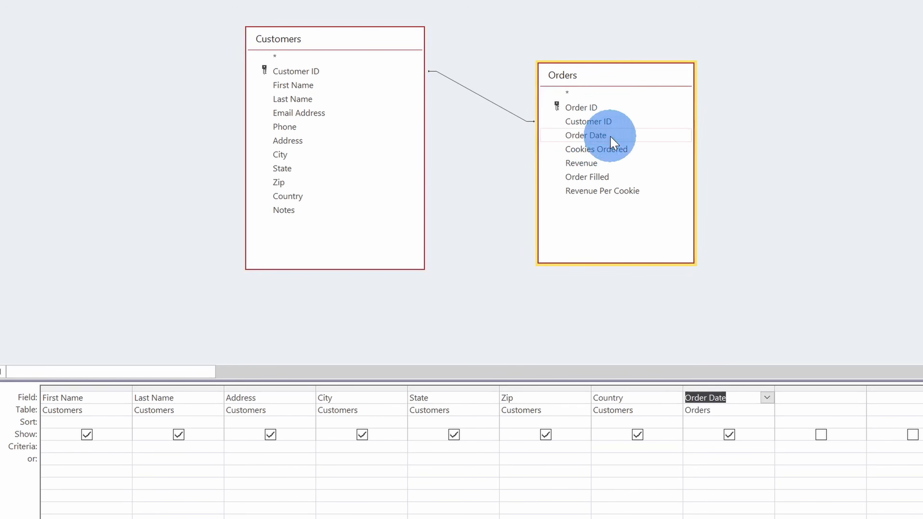
double_click(617, 155)
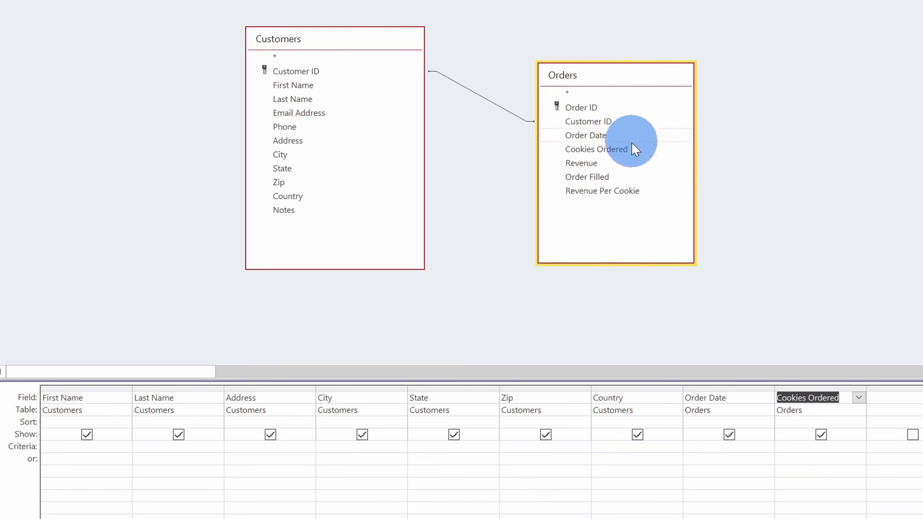
double_click(637, 176)
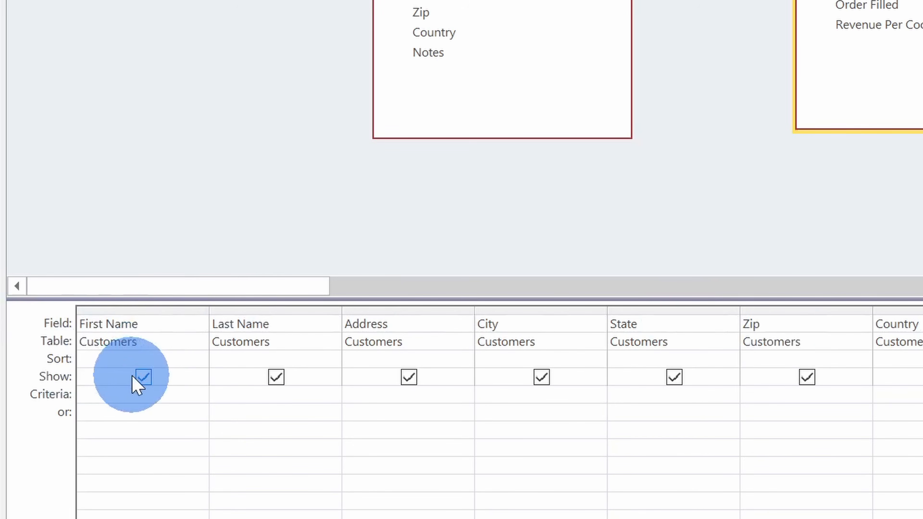
Step: Set the Order Filled criteria to =No and show the query's results in Datasheet view
left_click(279, 381)
left_click(279, 382)
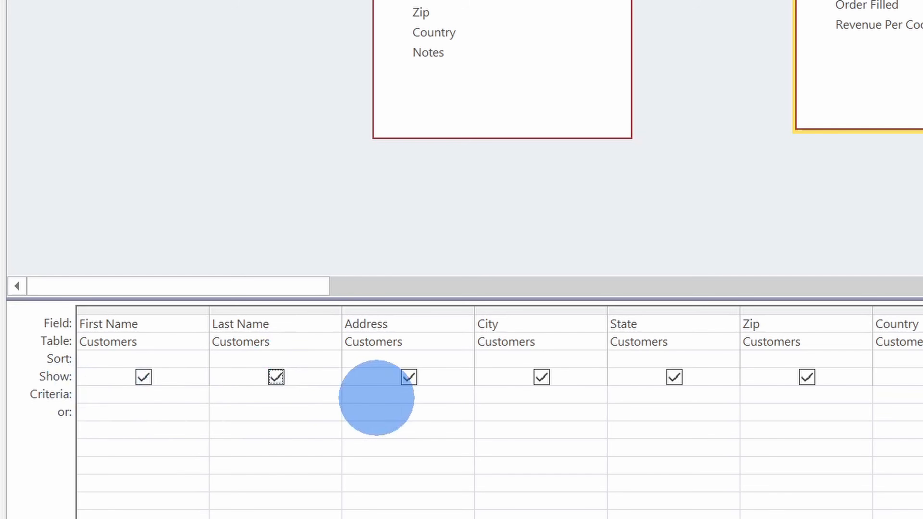
left_click(598, 396)
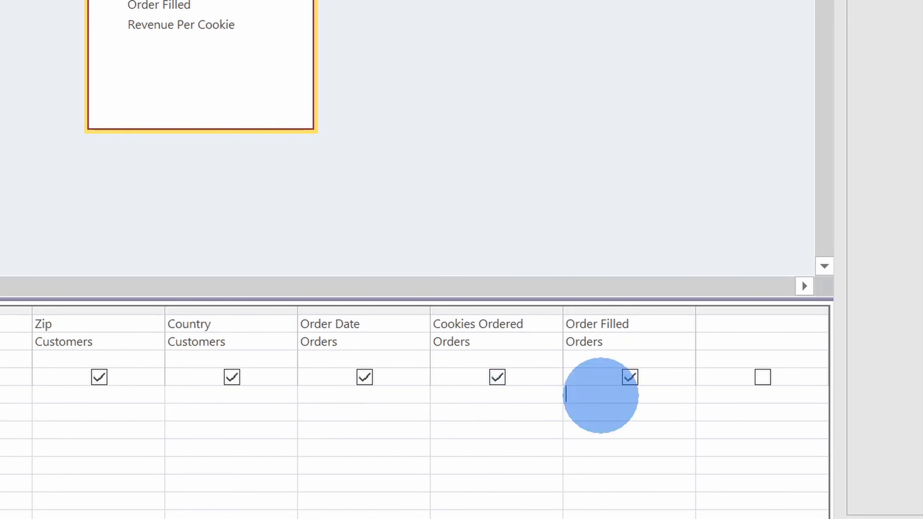
type("=No")
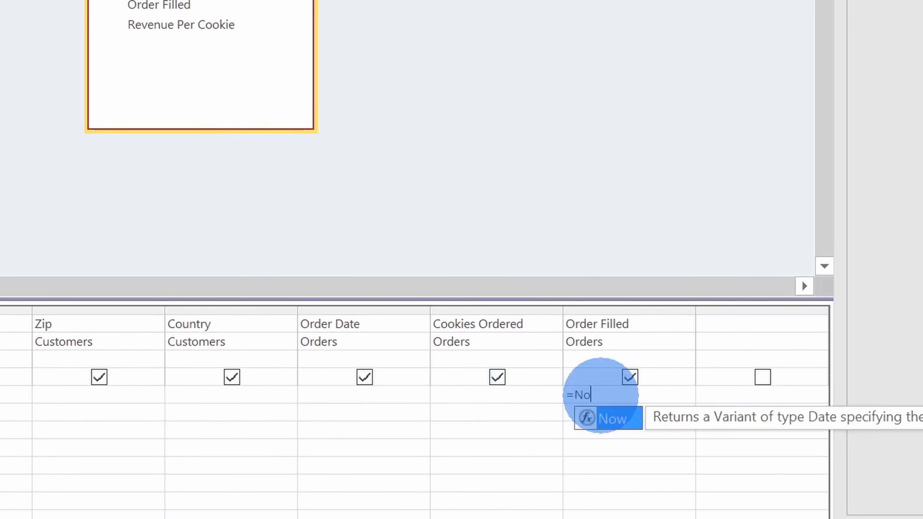
left_click(659, 208)
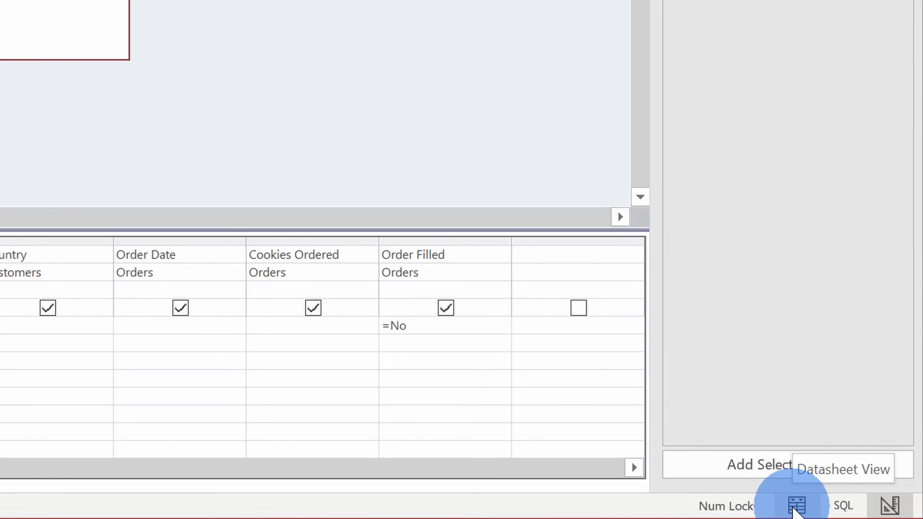
left_click(796, 506)
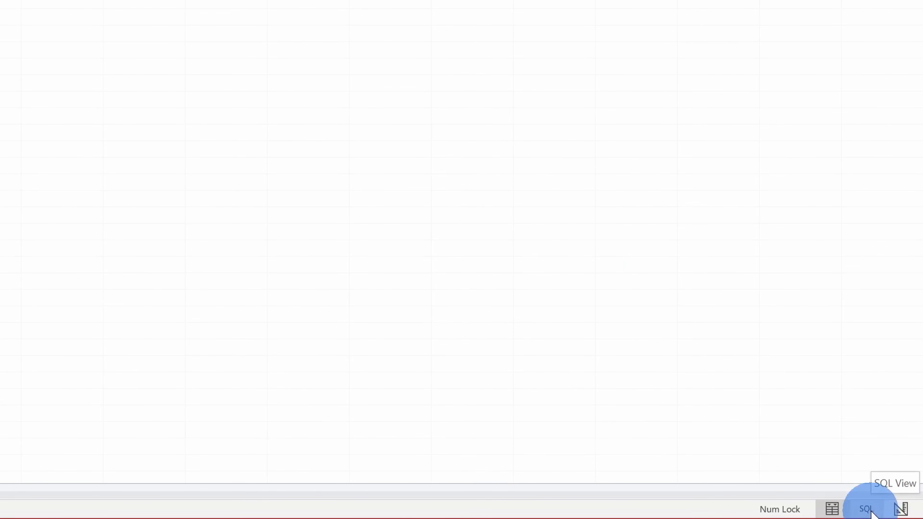
Step: Examine the query's SQL statement, including its SELECT fields, the Customers–Orders join on Customer ID, and the WHERE condition
left_click(869, 509)
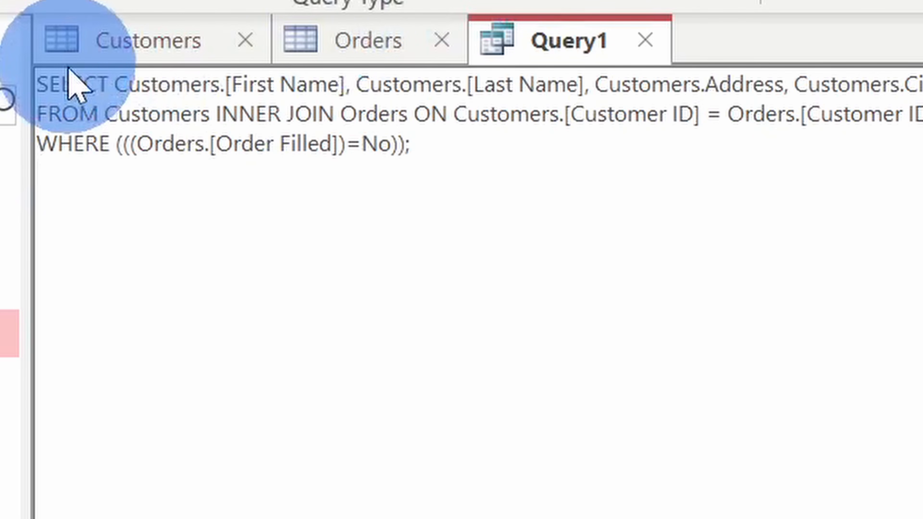
left_click_drag(36, 84, 154, 54)
left_click(244, 84)
left_click_drag(114, 85, 921, 84)
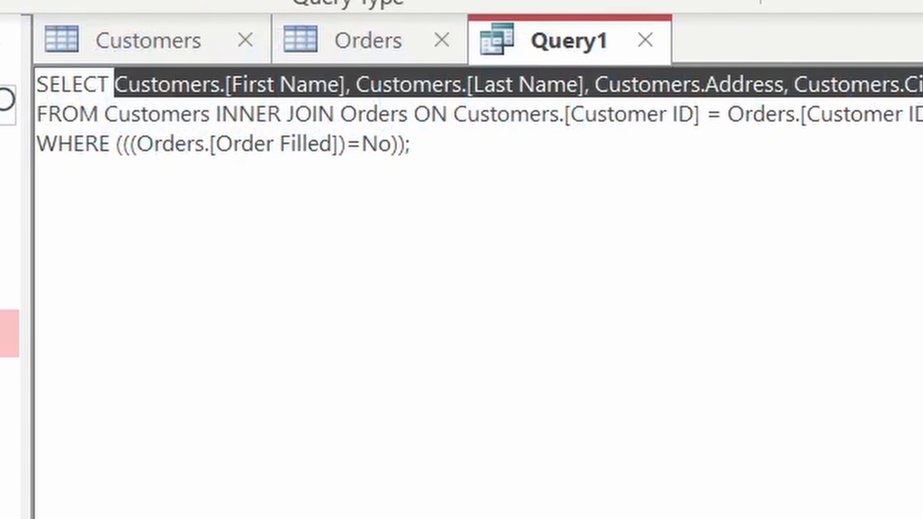
left_click(919, 87)
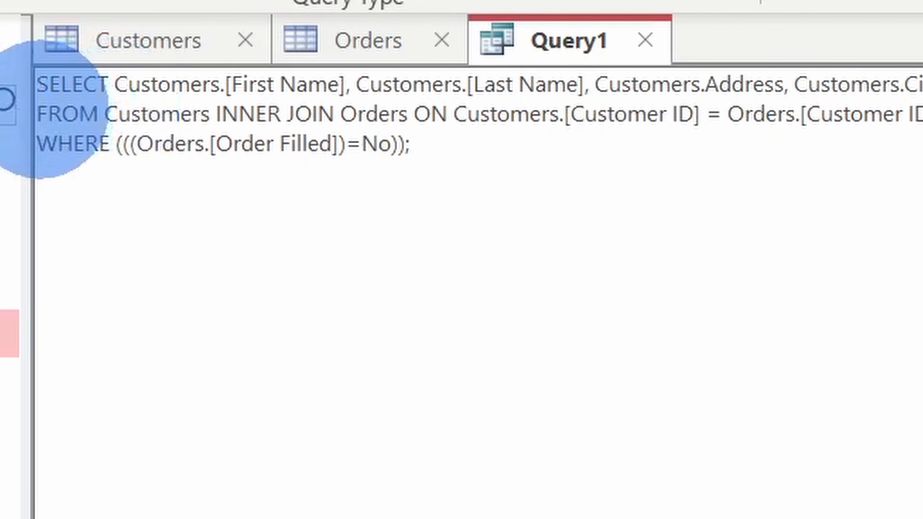
double_click(138, 114)
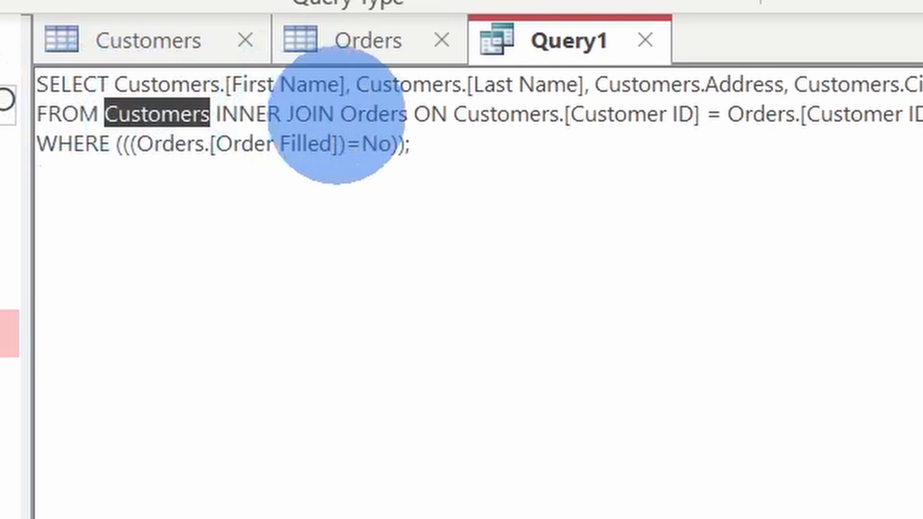
double_click(375, 113)
left_click_drag(454, 114, 922, 114)
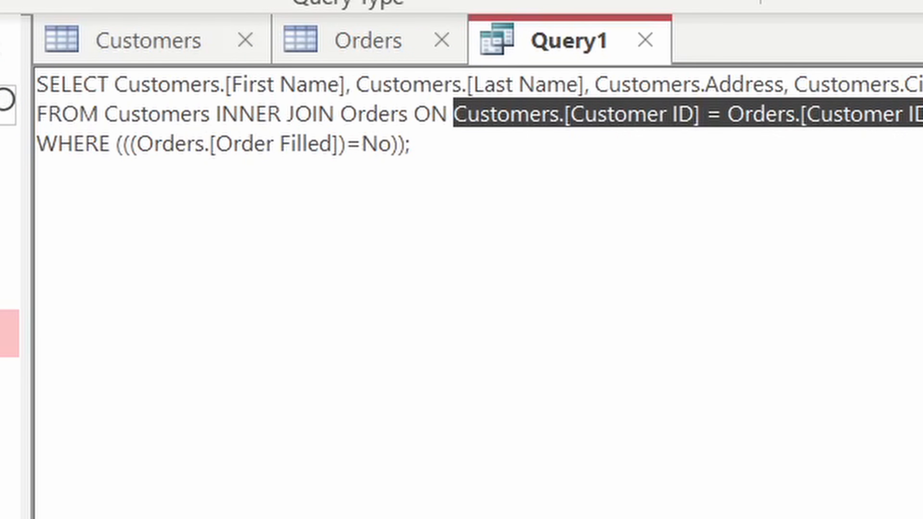
left_click(922, 145)
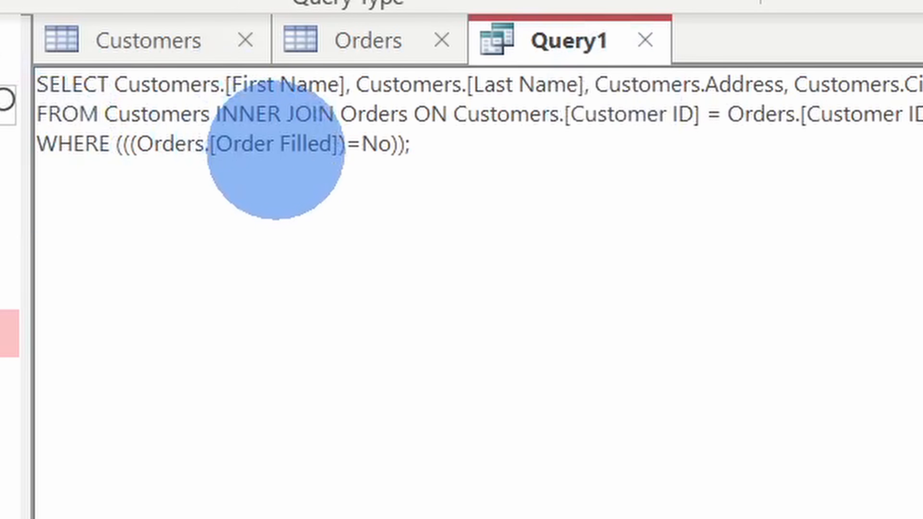
key("ctrl+a")
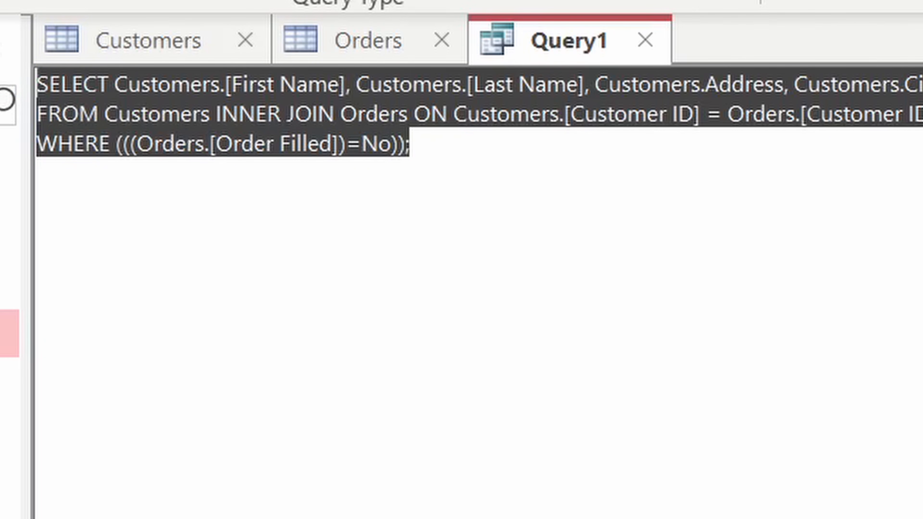
Step: Compare the query's Design view with its SQL view
left_click(907, 512)
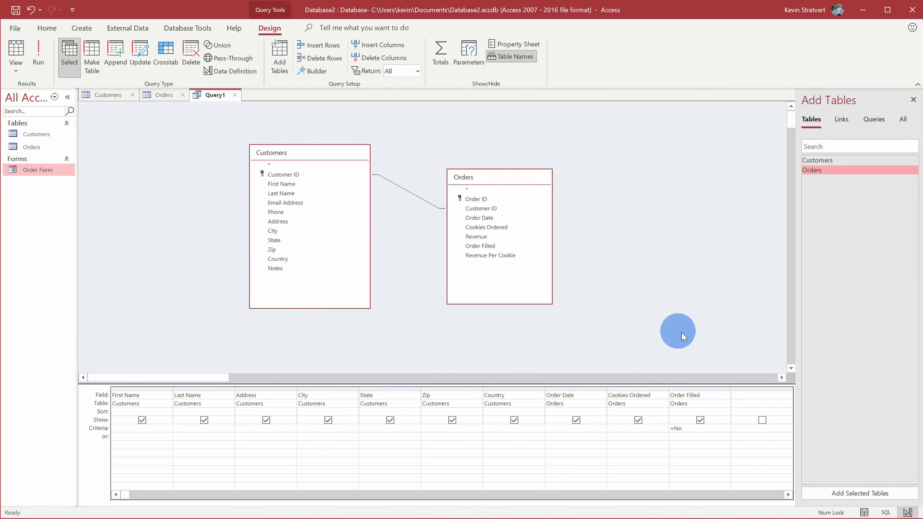
left_click(886, 513)
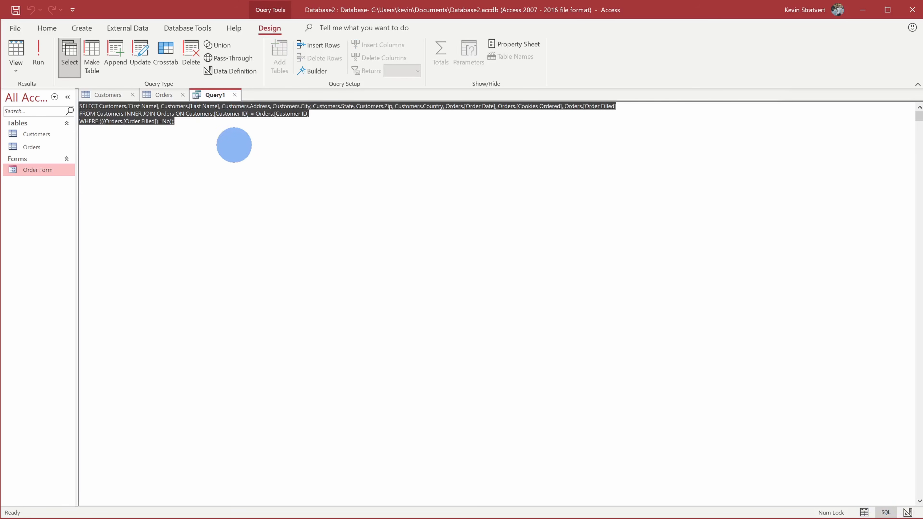
left_click(250, 188)
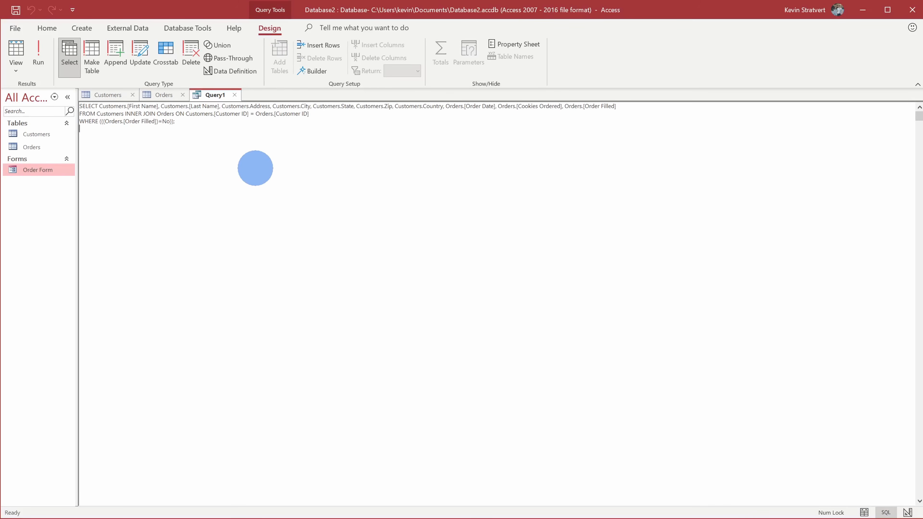
Step: Close the query, saving it as Unfilled orders, and reopen it to show its records
left_click(234, 94)
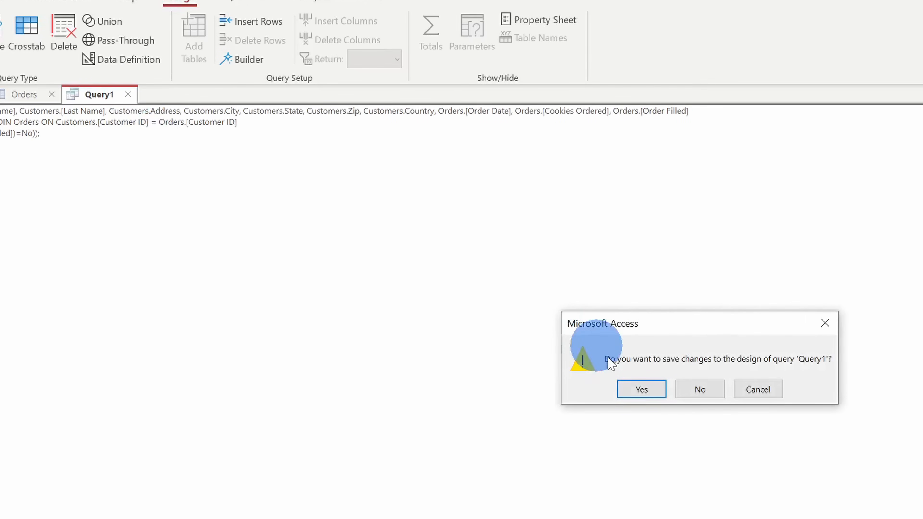
left_click(634, 390)
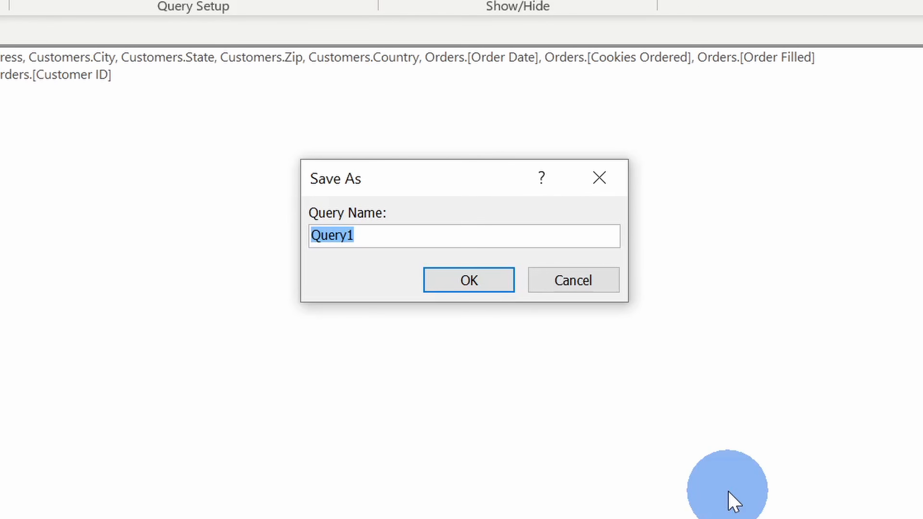
type("Unfilled orders")
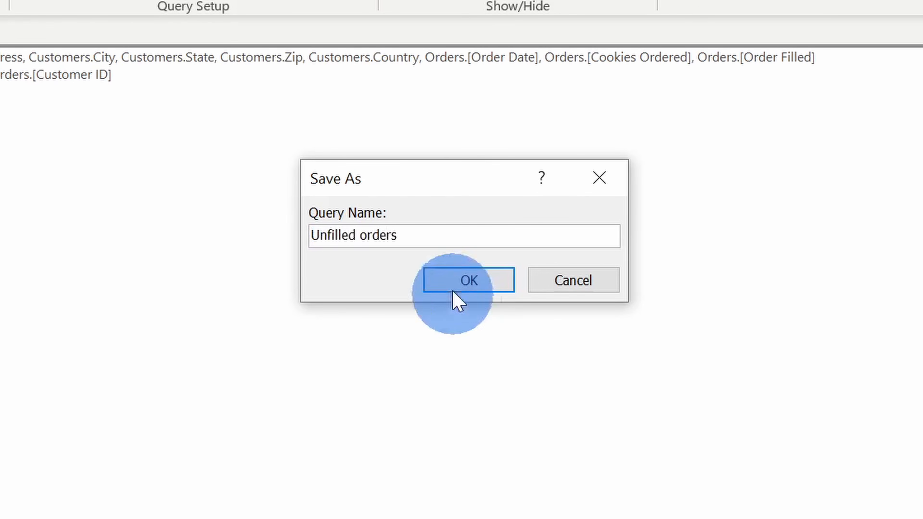
left_click(464, 280)
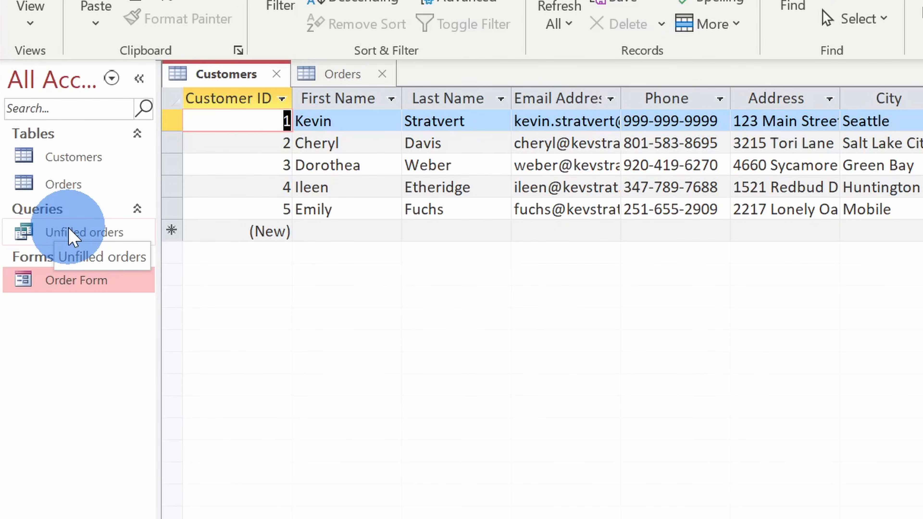
double_click(73, 235)
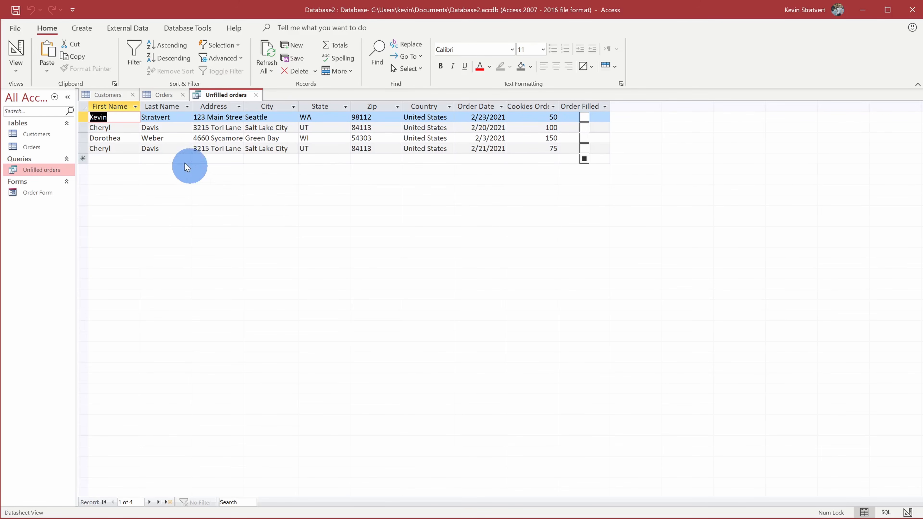
Step: Create a basic report from the Unfilled orders query
left_click(86, 29)
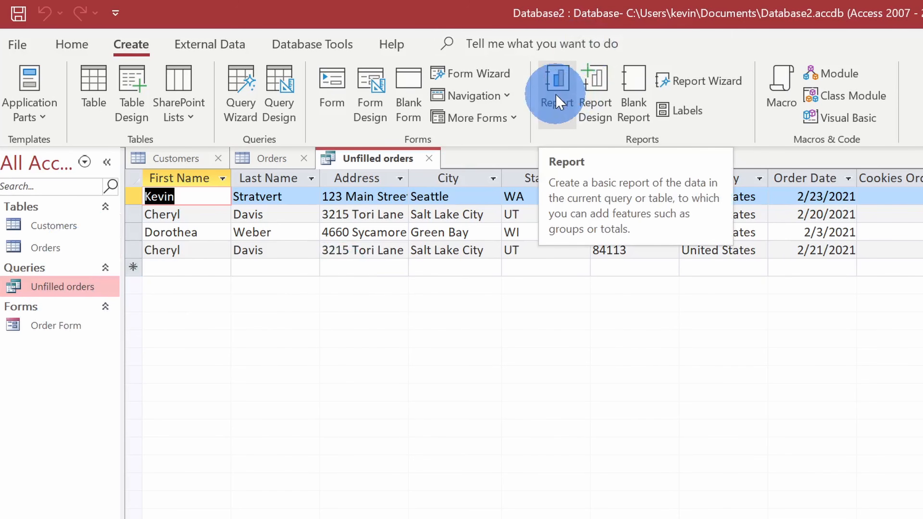
left_click(62, 287)
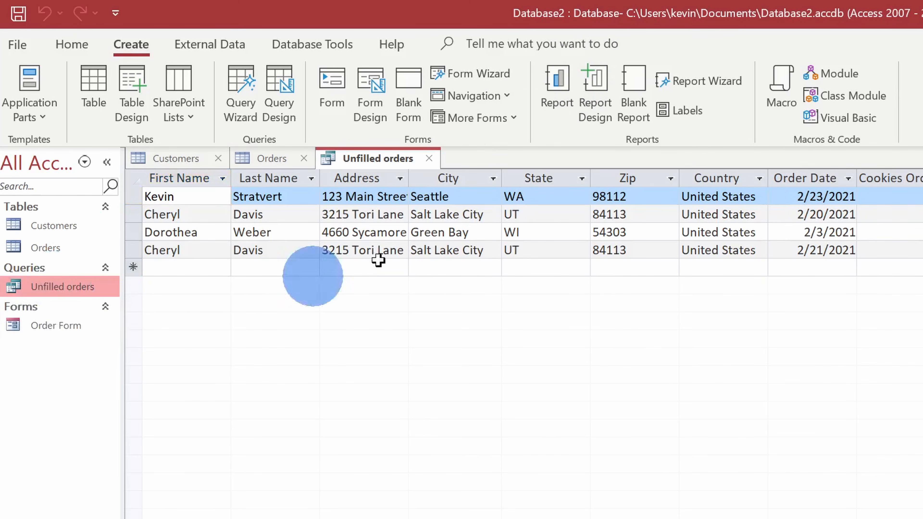
left_click(553, 92)
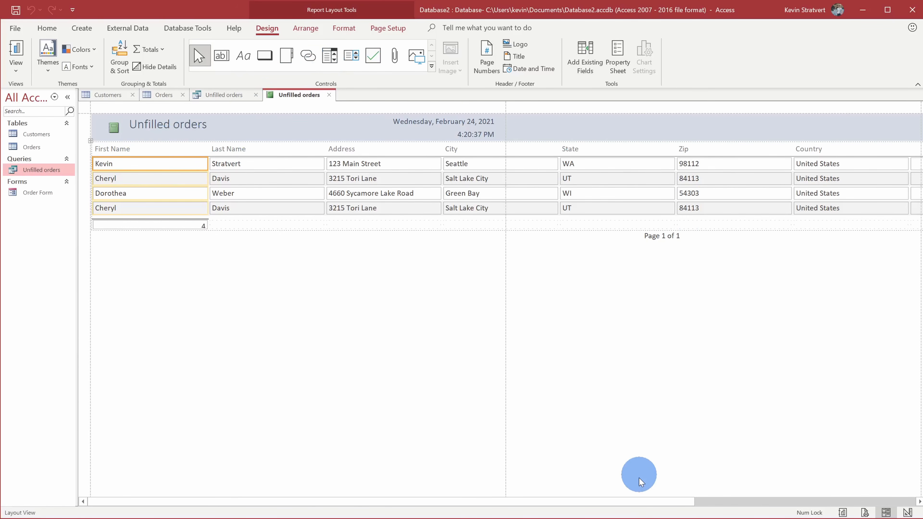
Step: Check all the report's columns and look at it in Report view and Design view before returning to Layout view
left_click_drag(640, 503, 905, 503)
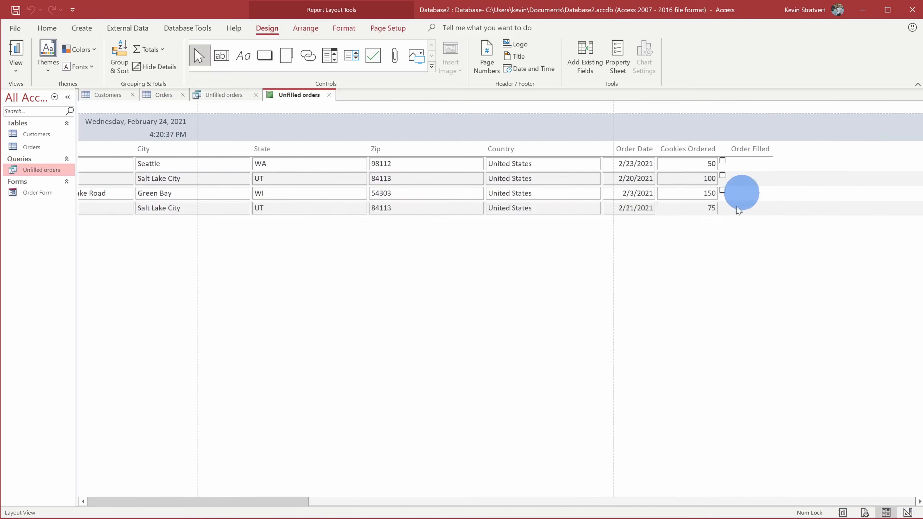
left_click_drag(653, 508, 283, 441)
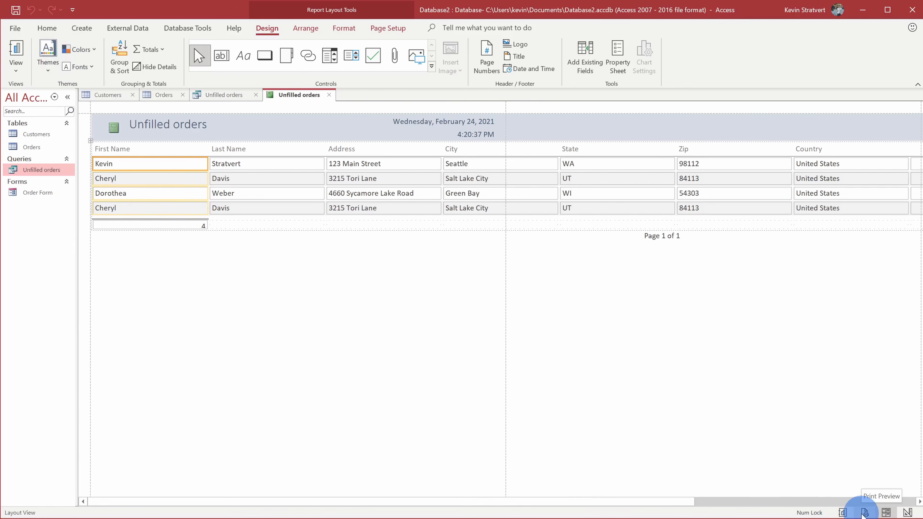
left_click(844, 512)
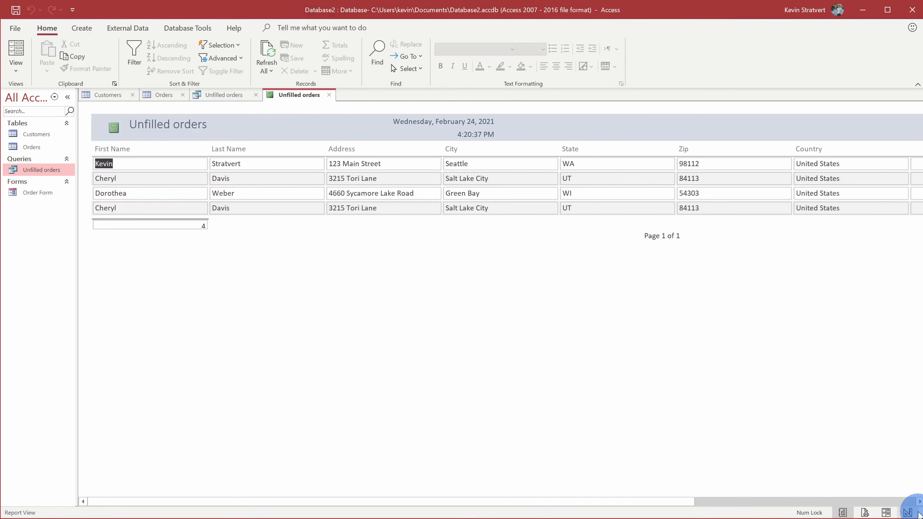
left_click(909, 513)
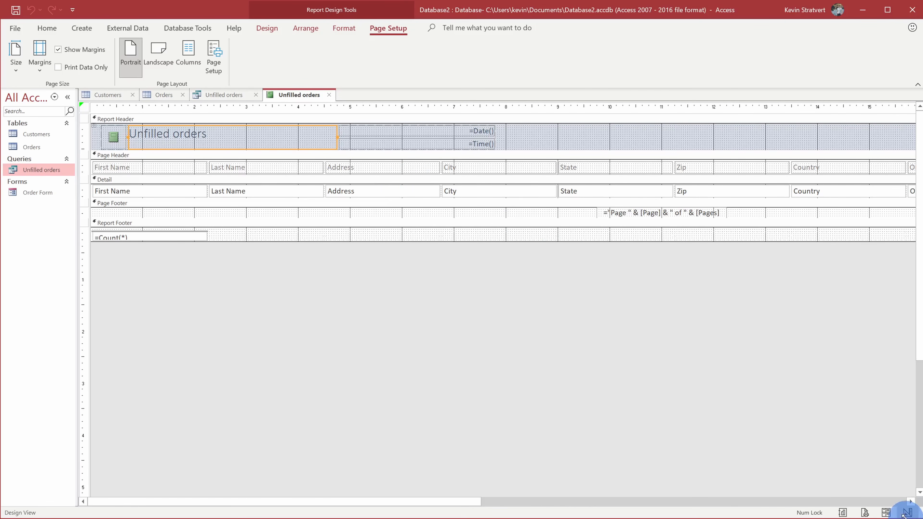
left_click(886, 513)
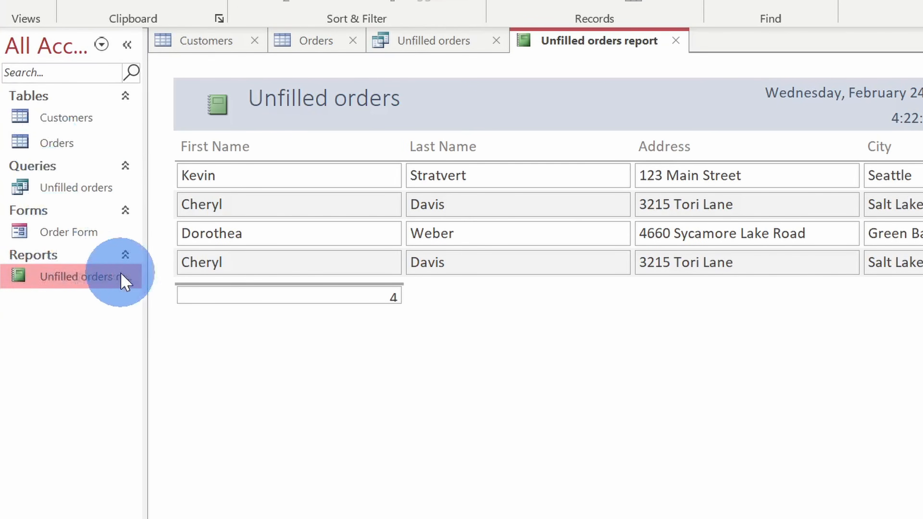
Step: Widen the Navigation Pane to fit the full report name and bring up the Save As options for the database
left_click_drag(142, 255, 222, 253)
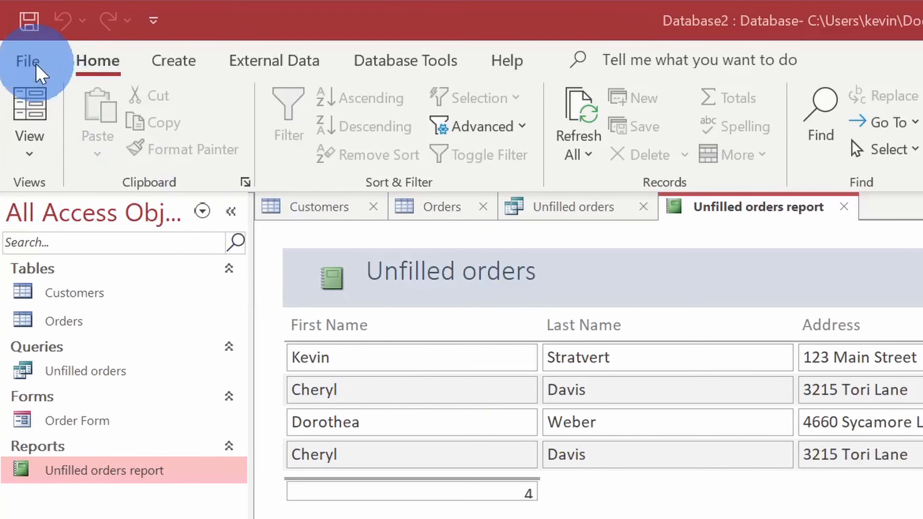
left_click(36, 64)
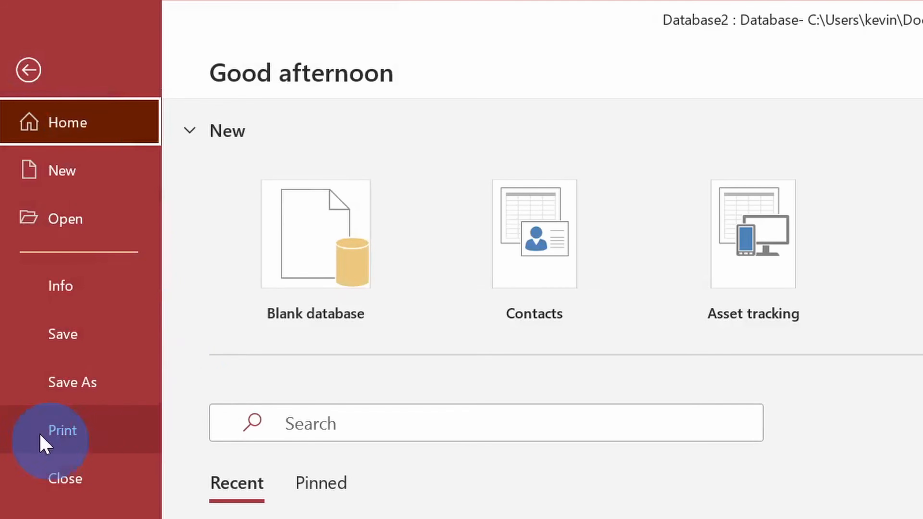
left_click(95, 392)
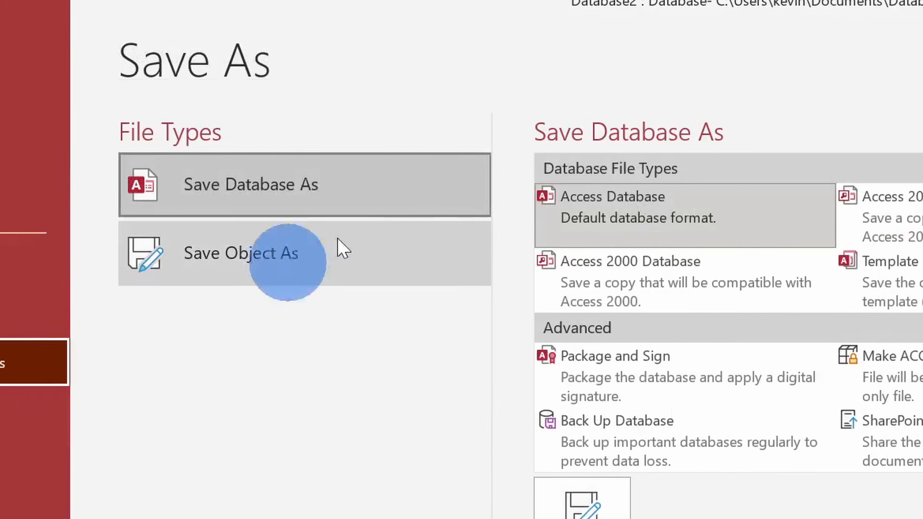